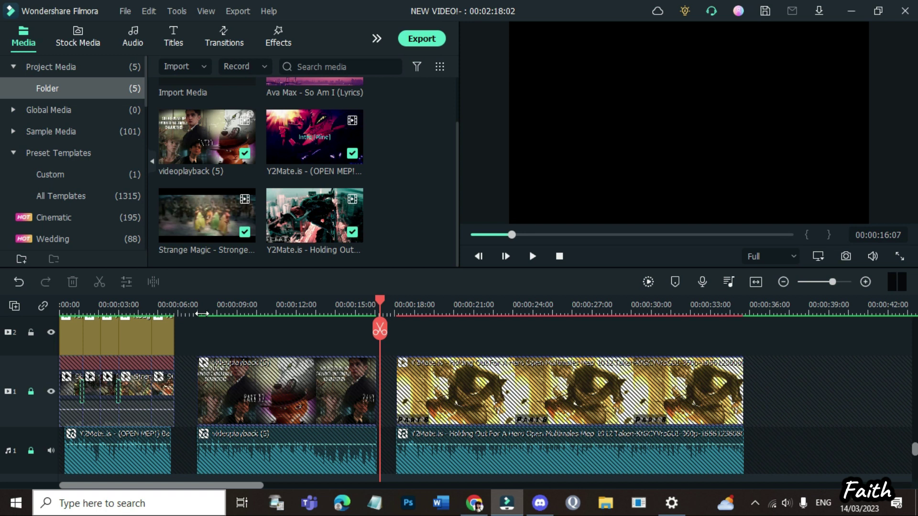
# Search Downloads for "Thunderbirds" and import the Buried Treasure, Who Are The Chaos Crew and S03 Ep23 Venom videos into the project folder
pyautogui.click(177, 68)
pyautogui.click(202, 92)
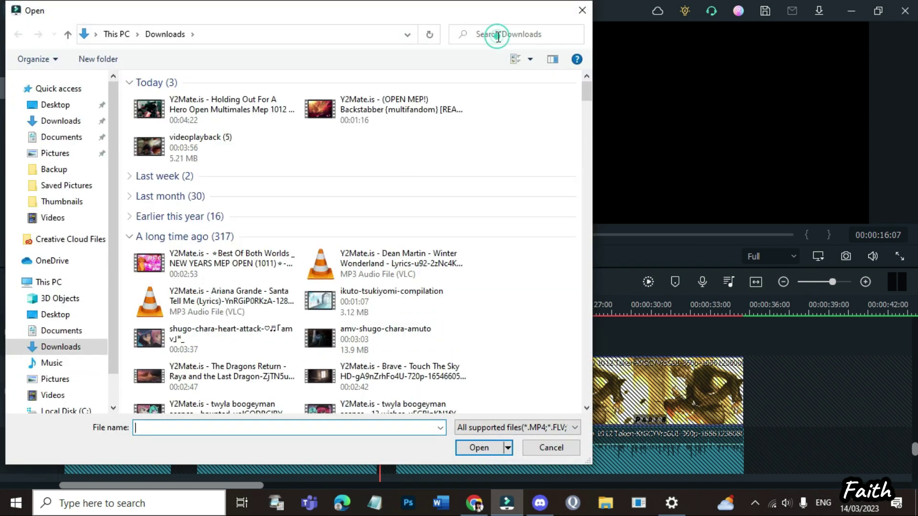
pyautogui.write('Thunderbirds')
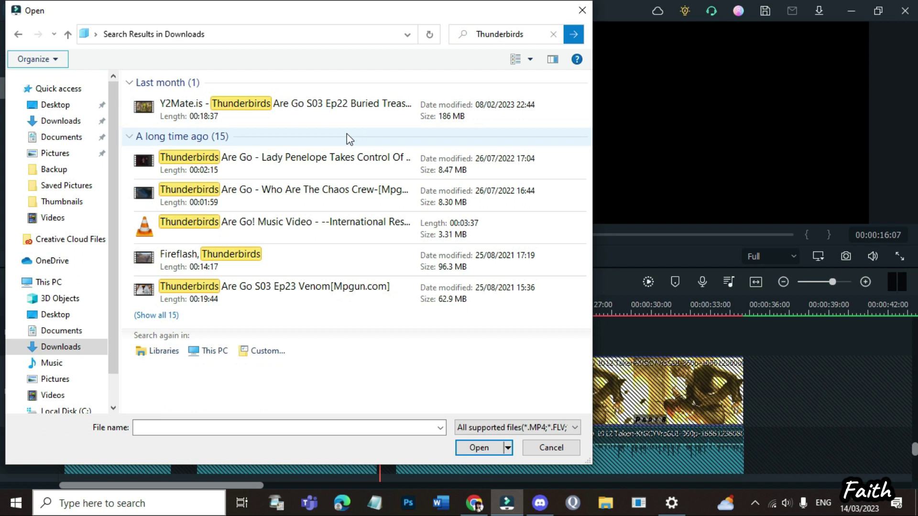
pyautogui.click(337, 113)
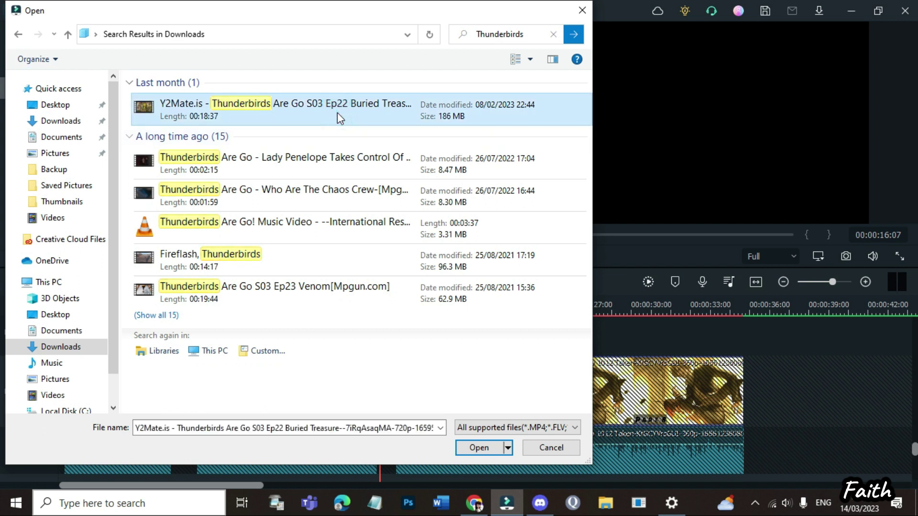
pyautogui.keyDown('ctrl'); pyautogui.click(338, 198); pyautogui.keyUp('ctrl')
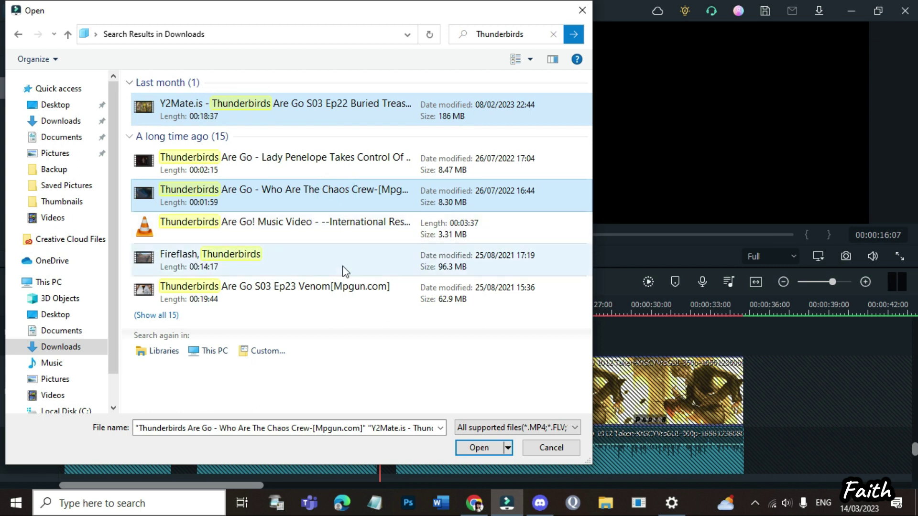
pyautogui.keyDown('ctrl'); pyautogui.click(343, 294); pyautogui.keyUp('ctrl')
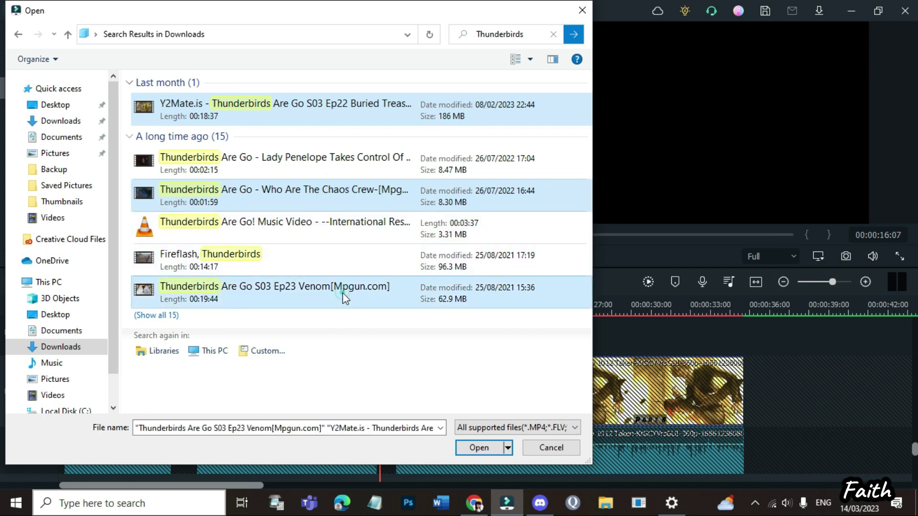
pyautogui.click(478, 447)
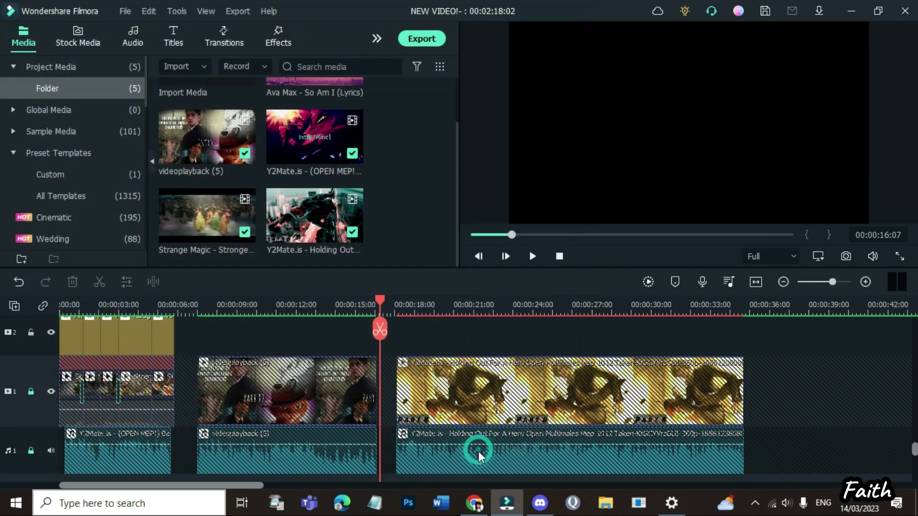
# Preview the imported Buried Treasure video, skimming through it to about 00:06:12 to look for usable scenes
pyautogui.moveTo(456, 154); pyautogui.dragTo(446, 233)
pyautogui.doubleClick(200, 139)
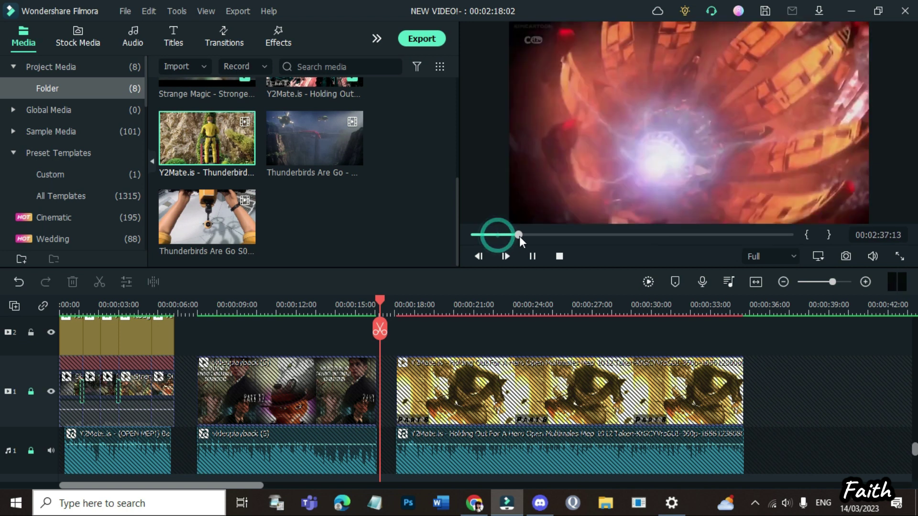
pyautogui.click(506, 237)
pyautogui.moveTo(506, 239); pyautogui.dragTo(580, 253)
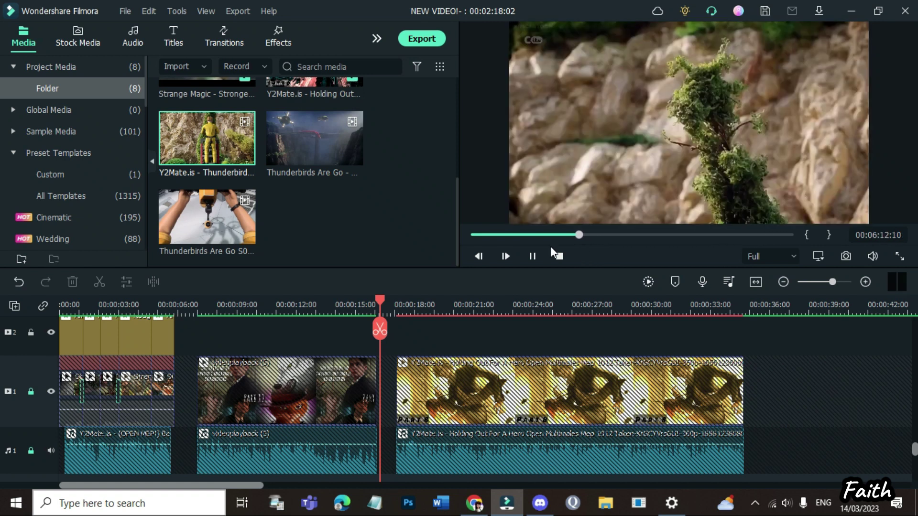
# Place the Who Are The Chaos Crew video on video track 2, aligned with the start of the Holding Out For A Hero clip
pyautogui.doubleClick(331, 150)
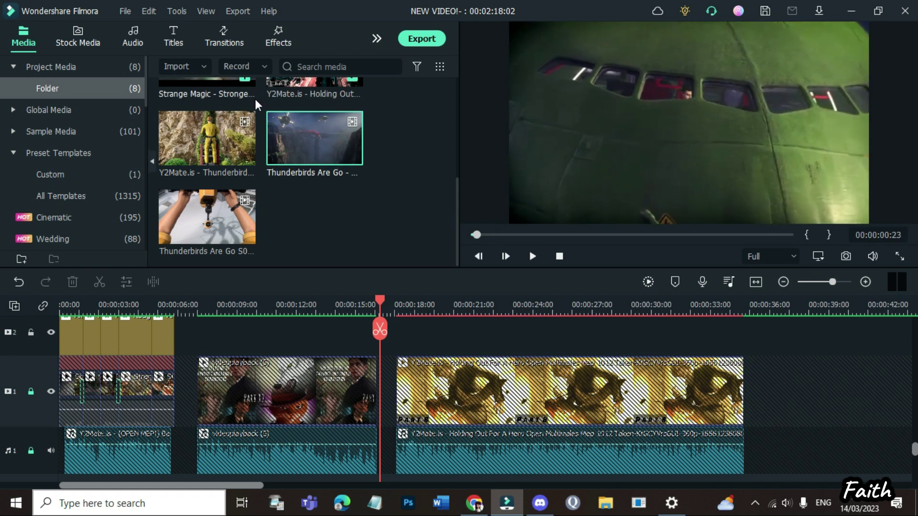
pyautogui.moveTo(328, 153); pyautogui.dragTo(202, 337)
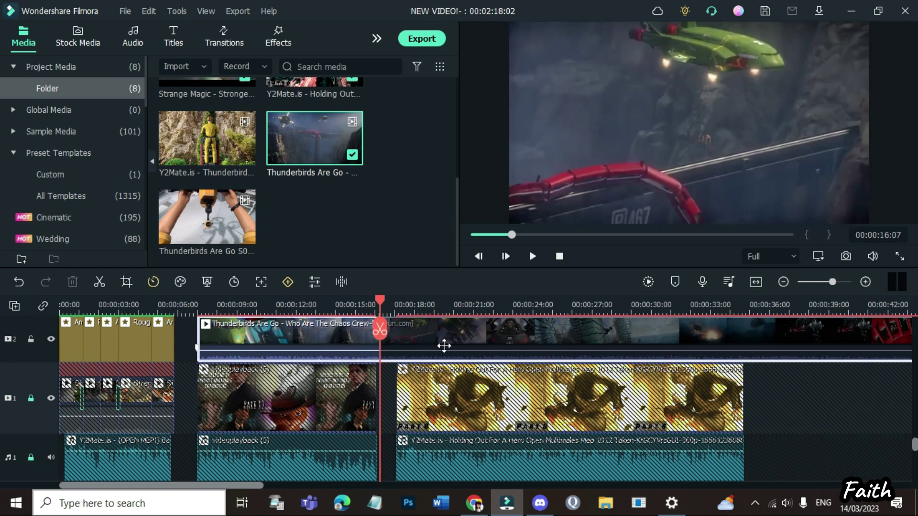
pyautogui.moveTo(462, 352); pyautogui.dragTo(468, 337)
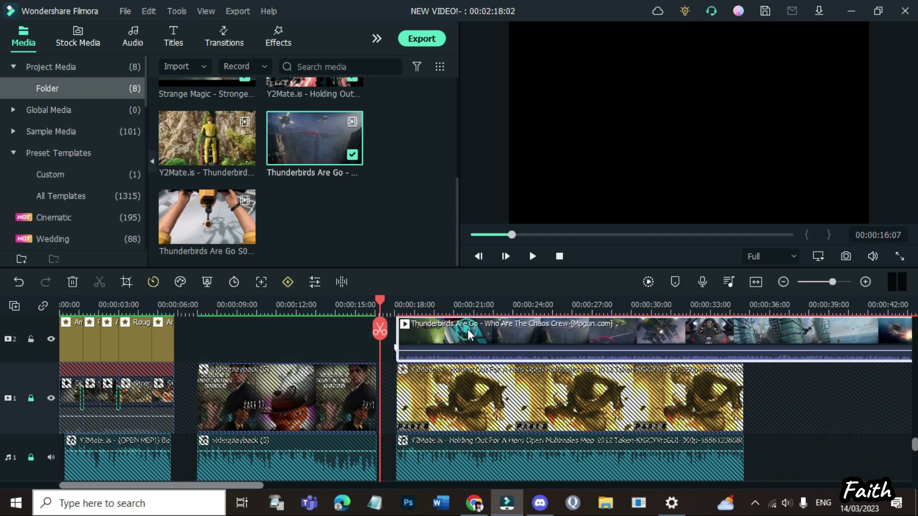
# Split the Chaos Crew clip at 00:00:19:04 and trim the start of the second piece to a further scene, keeping it against the first piece
pyautogui.press('space')
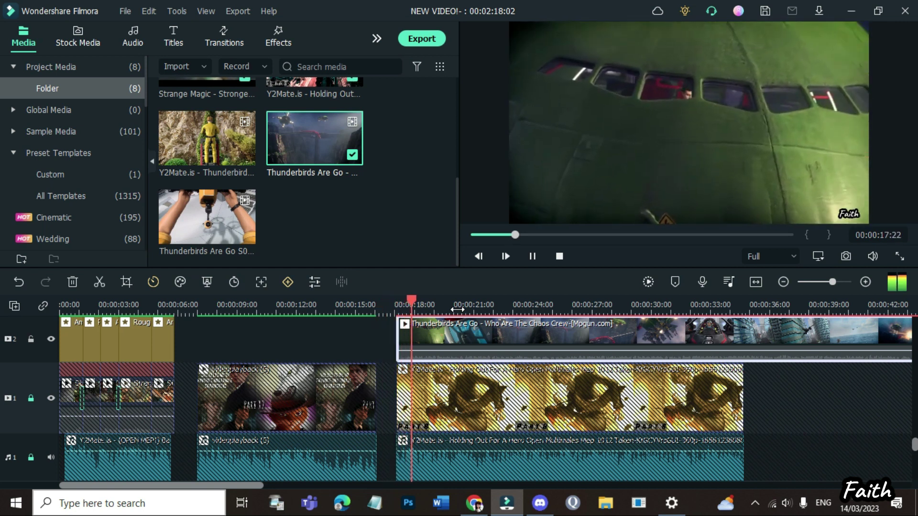
pyautogui.press('space')
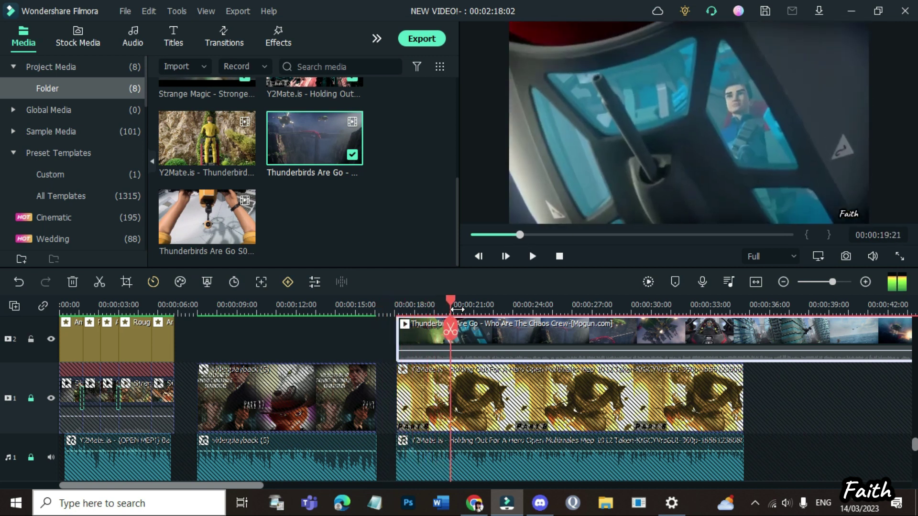
pyautogui.press('Left')
pyautogui.press('Left')
pyautogui.press('Left')
pyautogui.press('Left')
pyautogui.press('Left')
pyautogui.press('Left')
pyautogui.press('Left')
pyautogui.press('Left')
pyautogui.press('Left')
pyautogui.press('Left')
pyautogui.press('Left')
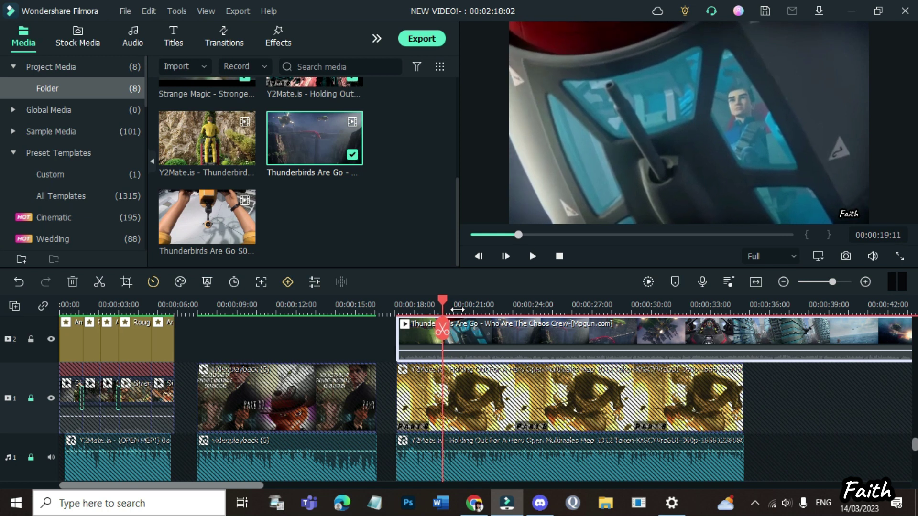
pyautogui.press('Left')
pyautogui.press('Left')
pyautogui.press('Left')
pyautogui.press('Left')
pyautogui.press('Left')
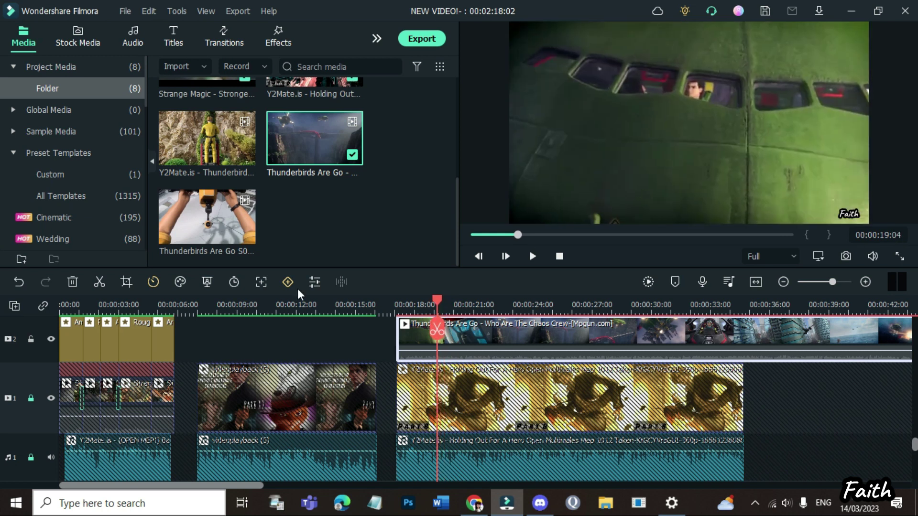
pyautogui.click(99, 282)
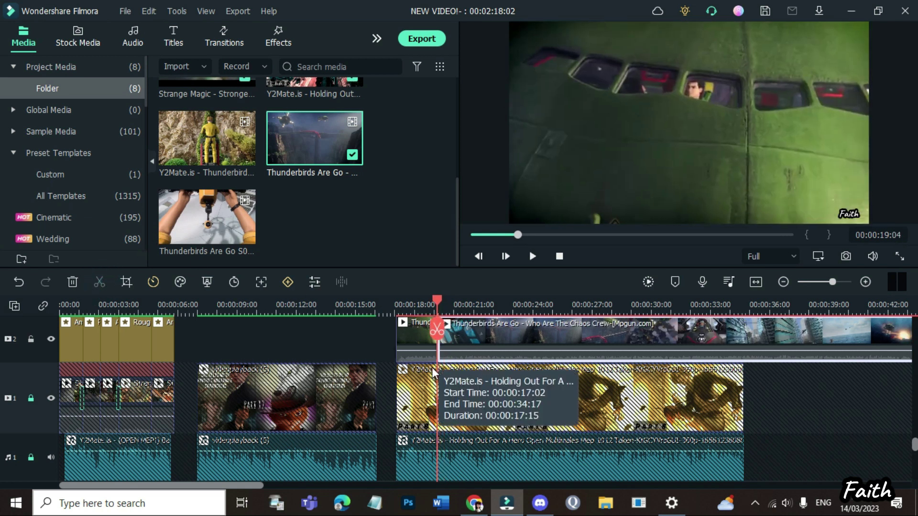
pyautogui.moveTo(437, 354); pyautogui.dragTo(625, 368)
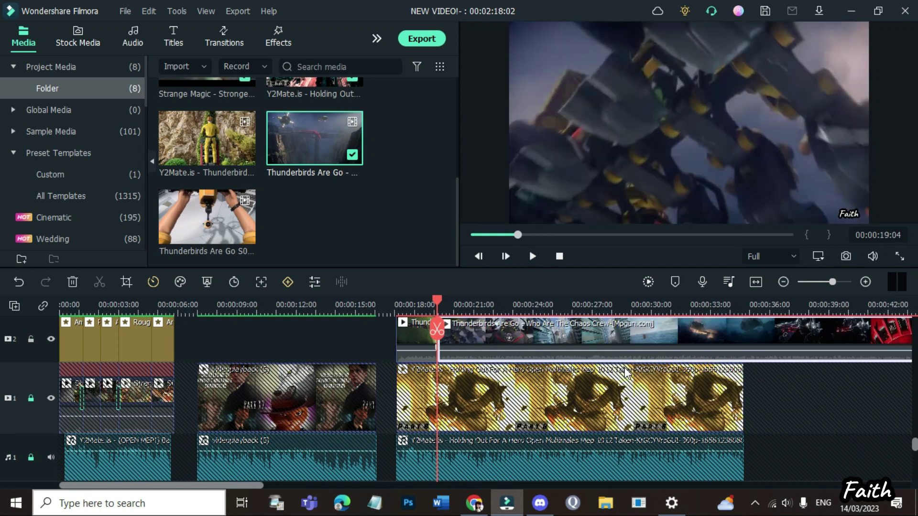
# Split the second Chaos Crew piece at 00:00:21:08, just before the cockpit shot, and delete the rest of the clip after it
pyautogui.press('space')
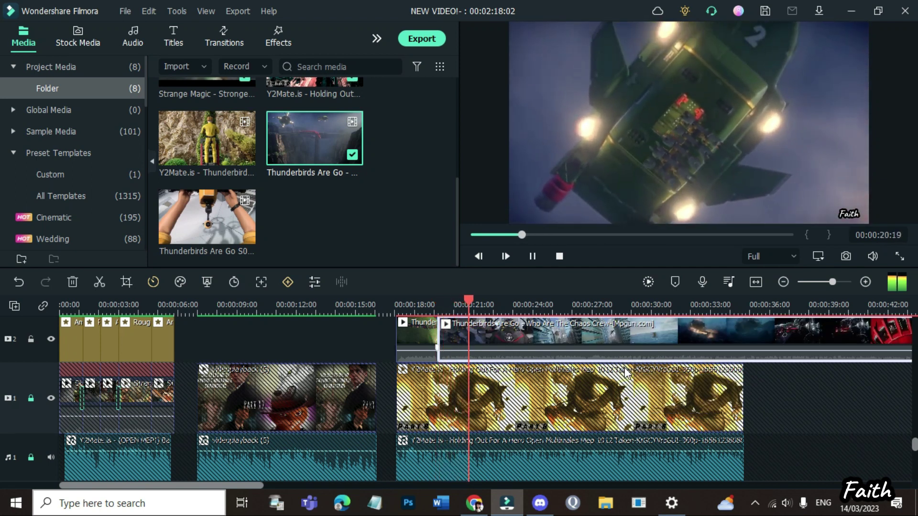
pyautogui.press('space')
pyautogui.press('Left')
pyautogui.press('Left')
pyautogui.press('Left')
pyautogui.press('Left')
pyautogui.press('Left')
pyautogui.press('Left')
pyautogui.press('Left')
pyautogui.press('Left')
pyautogui.press('Left')
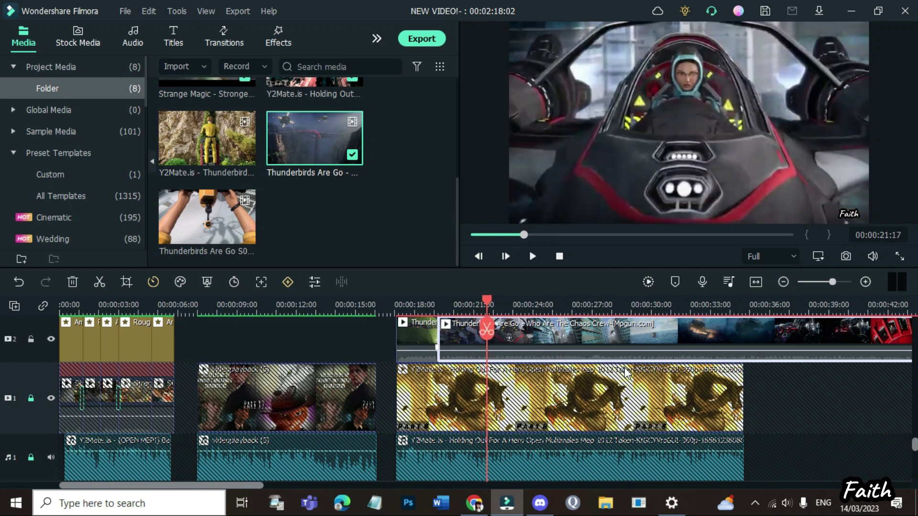
pyautogui.press('Left')
pyautogui.press('Left')
pyautogui.press('Left')
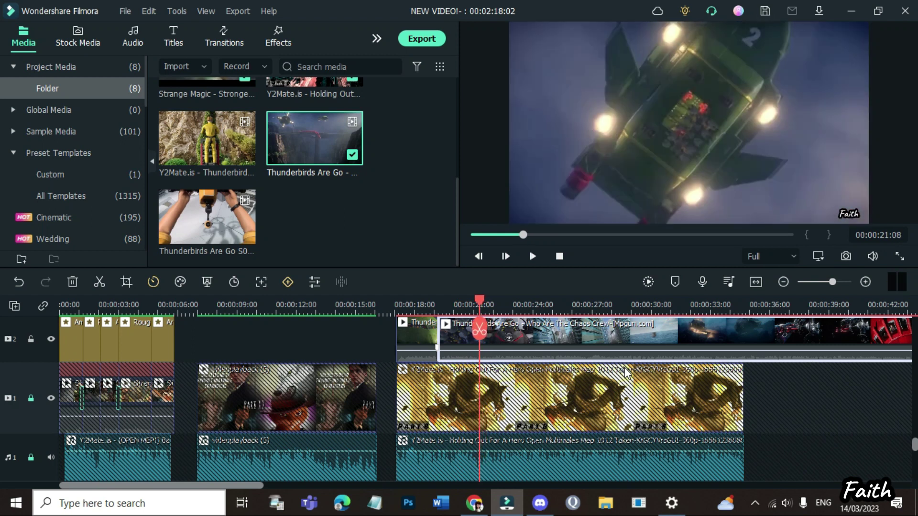
pyautogui.click(101, 282)
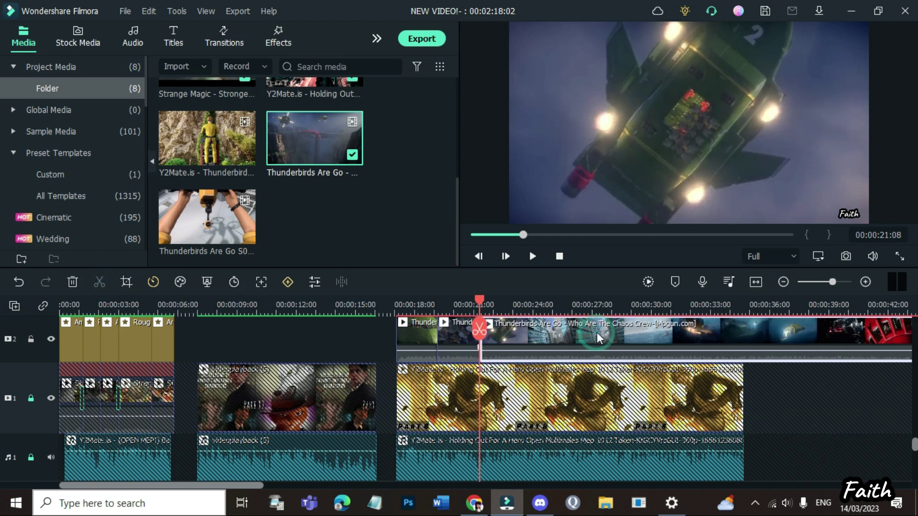
pyautogui.press('Delete')
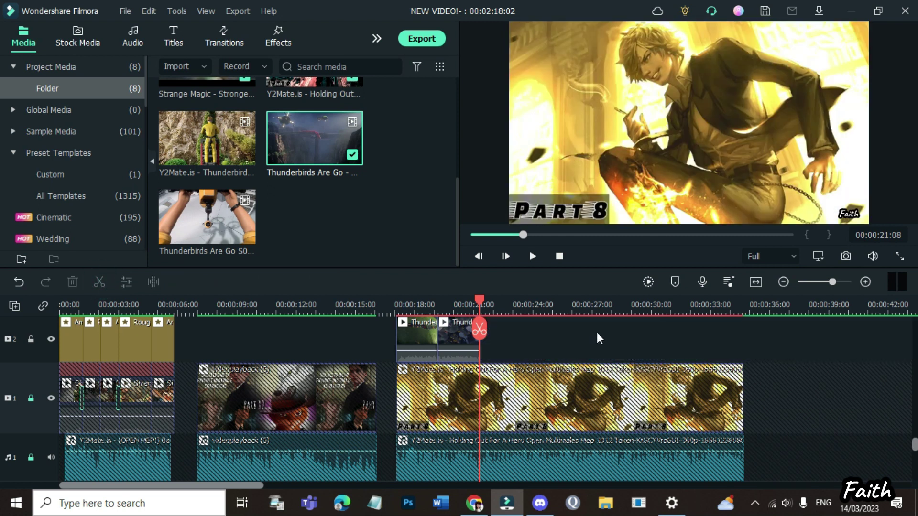
# Preview the S03 Ep23 Venom video, skimming to around 00:14:08 to look for a suitable scene
pyautogui.doubleClick(214, 209)
pyautogui.click(602, 237)
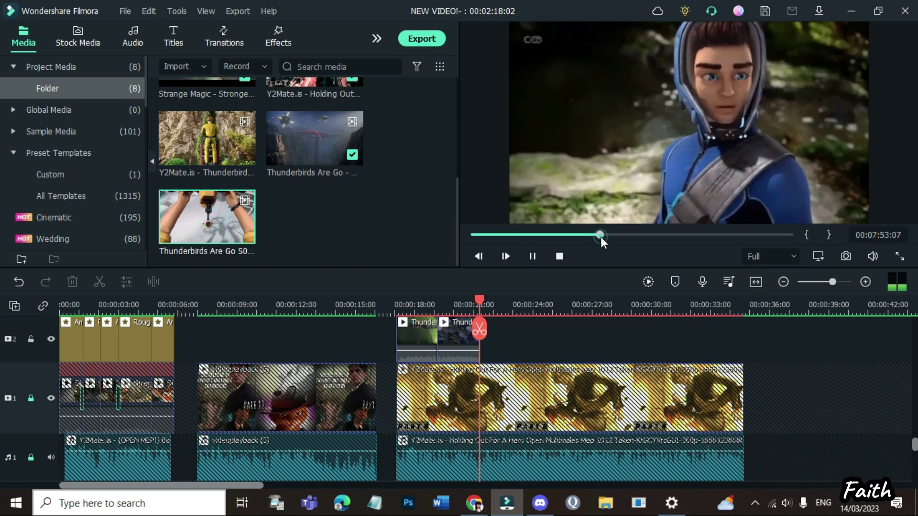
pyautogui.click(646, 235)
pyautogui.click(703, 235)
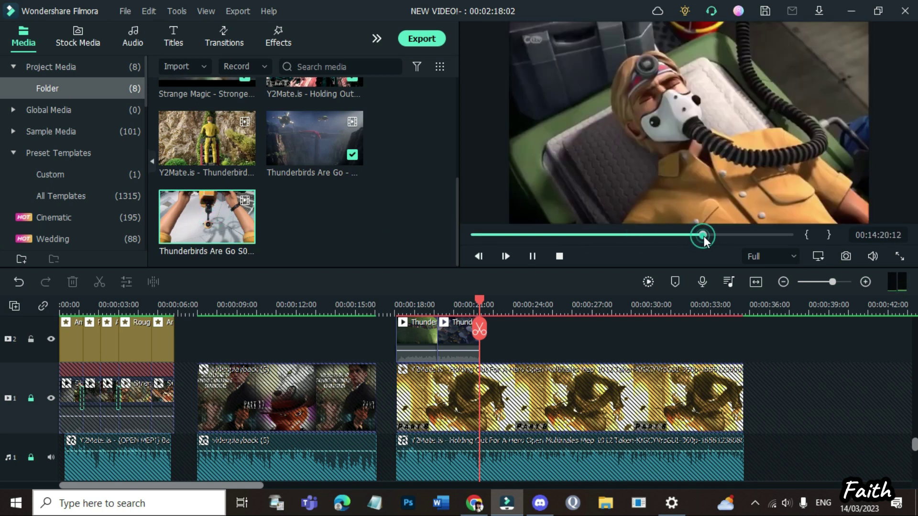
pyautogui.moveTo(705, 237)
pyautogui.mouseDown()
pyautogui.moveTo(681, 236)
pyautogui.moveTo(710, 235)
pyautogui.moveTo(699, 235)
pyautogui.mouseUp()
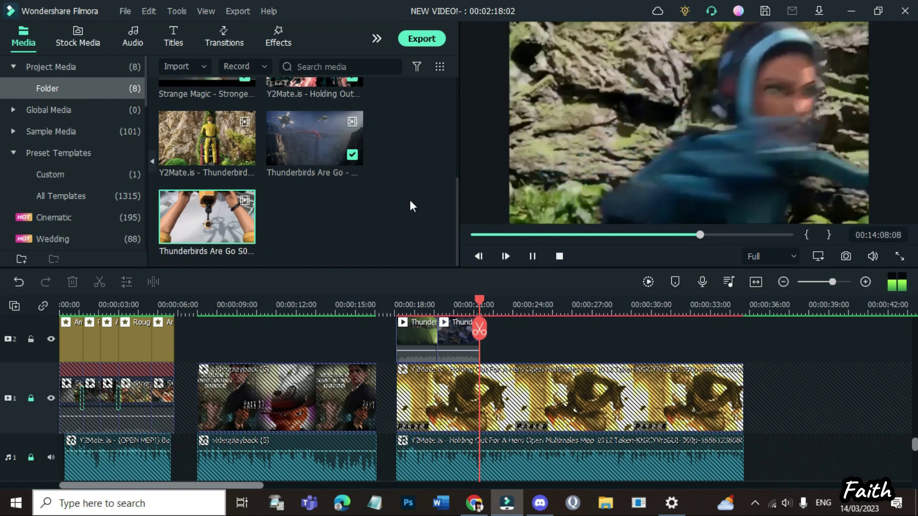
# Place the S03 Ep23 Venom video on track 2 after the Chaos Crew pieces at 00:00:21:08 and trim off its opening minutes
pyautogui.moveTo(491, 351); pyautogui.dragTo(554, 351)
pyautogui.moveTo(480, 346); pyautogui.dragTo(899, 351)
pyautogui.moveTo(2, 356); pyautogui.dragTo(884, 362)
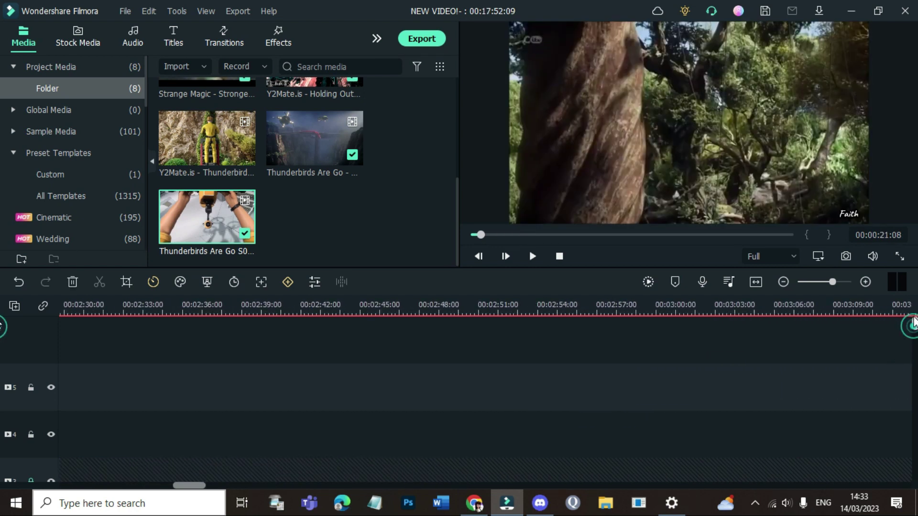
# Split the Venom clip at 00:03:26:03 and delete the part before the cut
pyautogui.moveTo(196, 485); pyautogui.dragTo(80, 484)
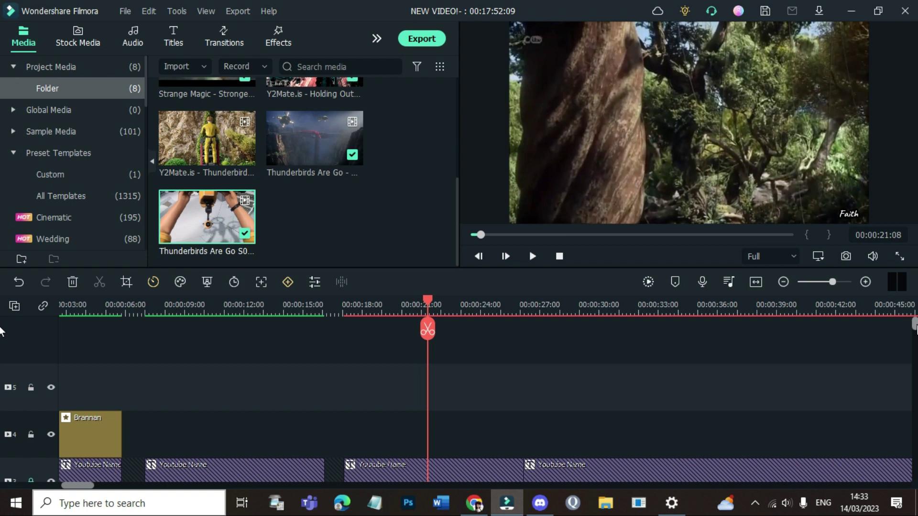
pyautogui.scroll(-5, 527, 411)
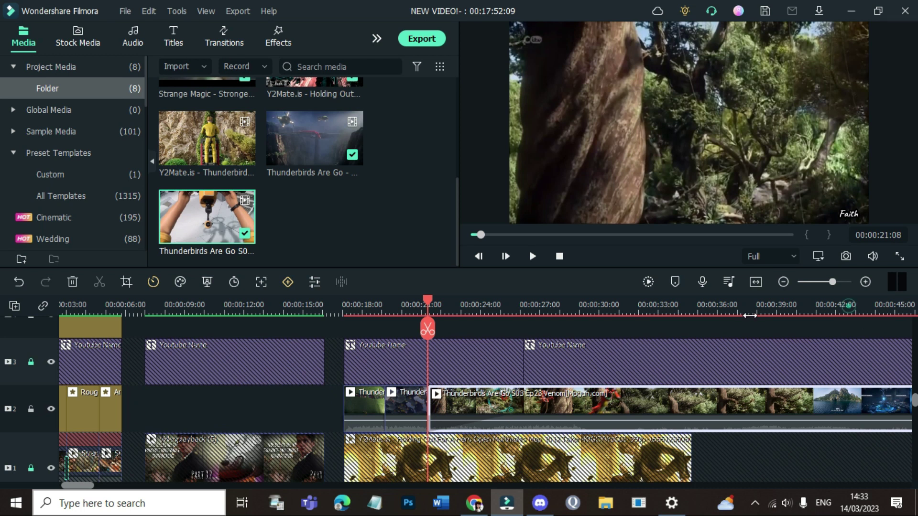
pyautogui.scroll(-3, 800, 310)
pyautogui.click(418, 309)
pyautogui.moveTo(417, 309); pyautogui.dragTo(903, 368)
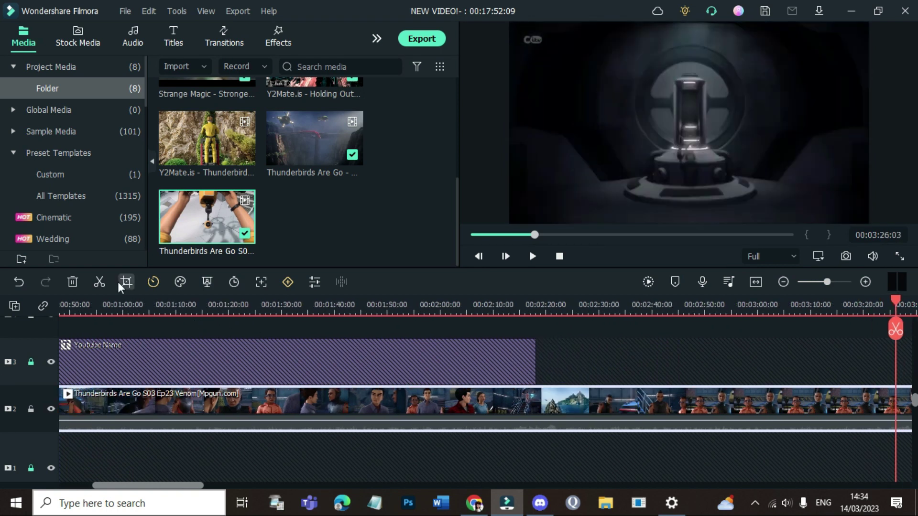
pyautogui.click(100, 282)
pyautogui.click(287, 412)
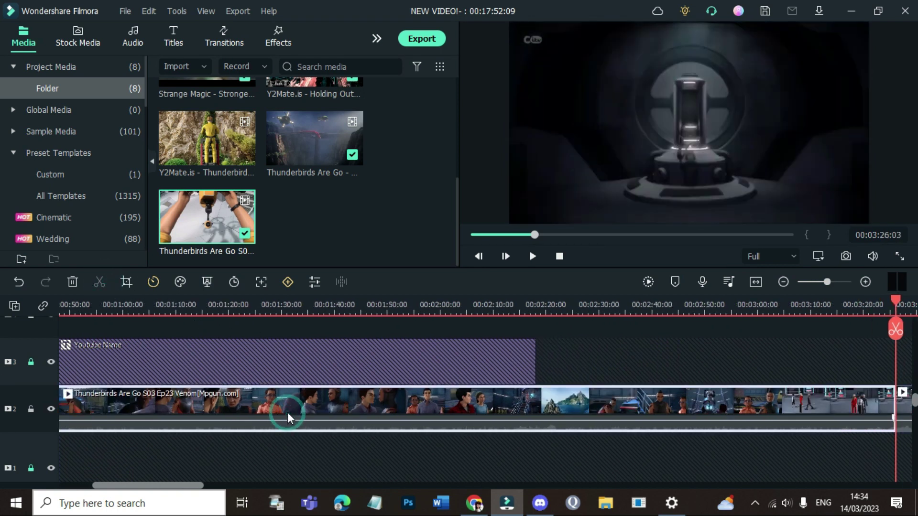
pyautogui.press('Delete')
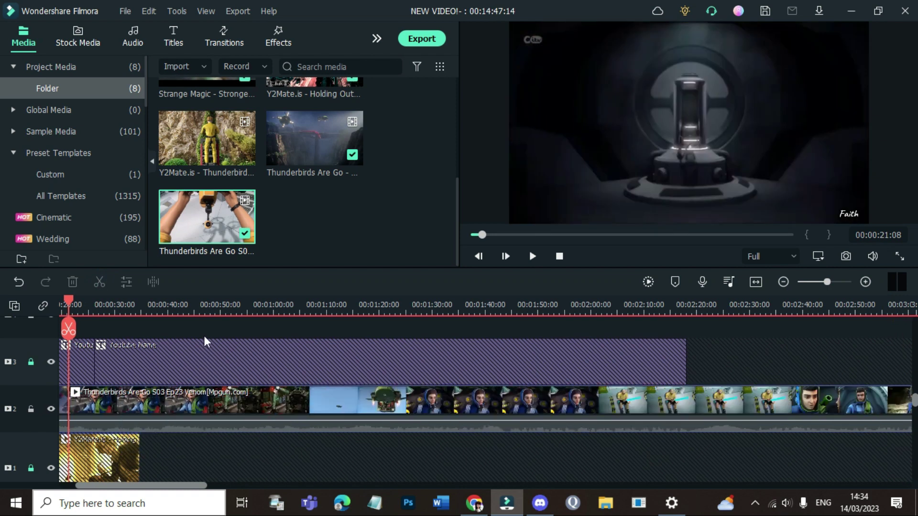
# Split the Venom clip again at 00:02:26:11 and delete the part before the cut
pyautogui.moveTo(181, 301); pyautogui.dragTo(670, 394)
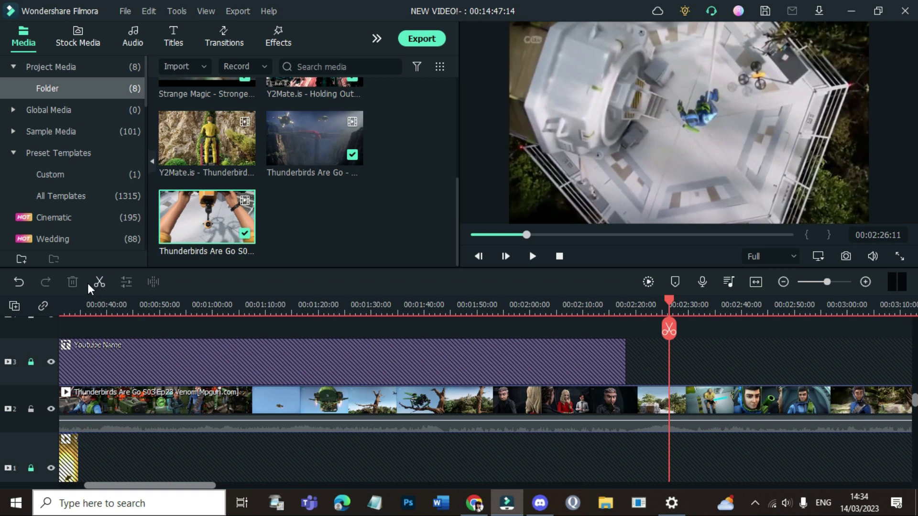
pyautogui.click(100, 282)
pyautogui.click(152, 407)
pyautogui.press('Delete')
# Play the Venom clip from its beginning, trim about four seconds off its start, and resume playback to check it
pyautogui.press('space')
pyautogui.press('space')
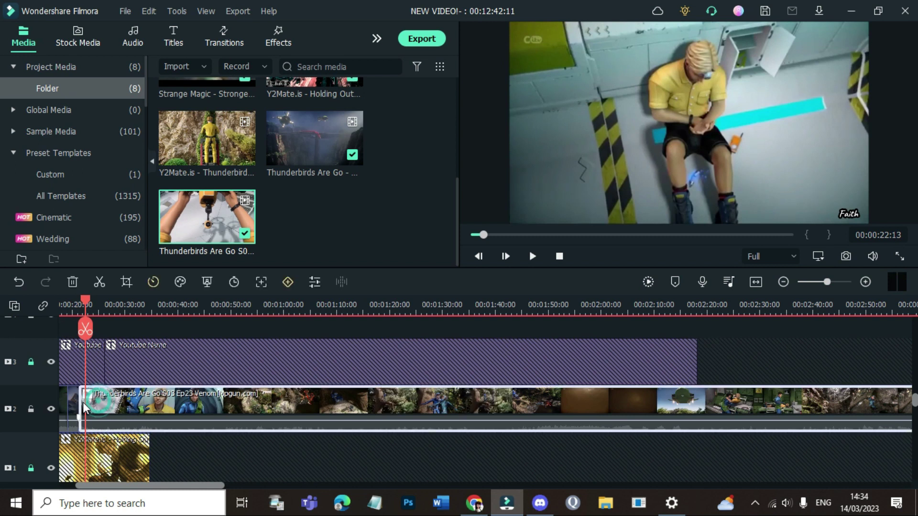
pyautogui.moveTo(84, 403); pyautogui.dragTo(101, 406)
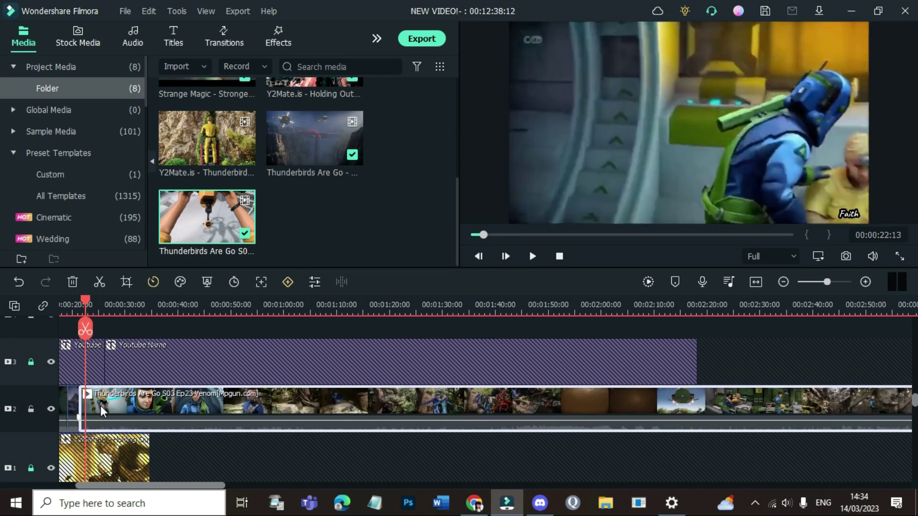
pyautogui.press('space')
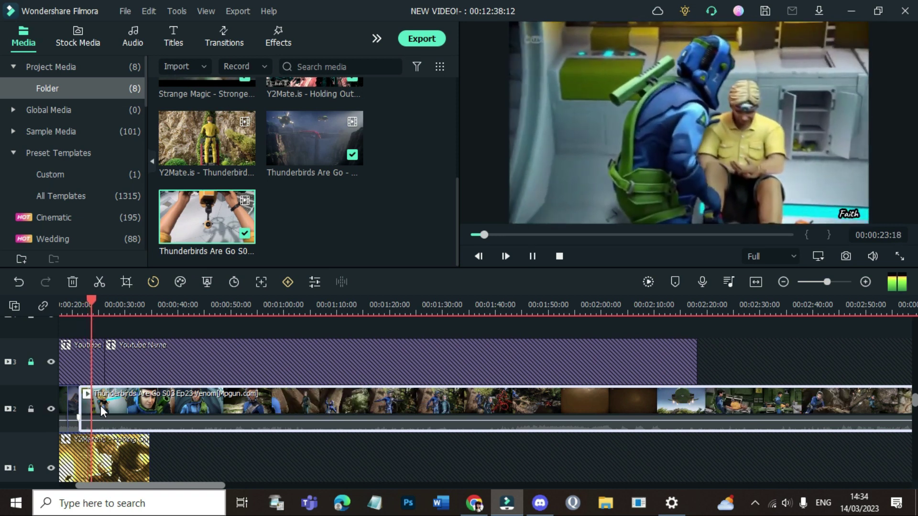
# Find the shot change frame by frame, split the Venom clip at 00:00:27:10, and delete the part before the cut
pyautogui.press('space')
pyautogui.press('Left')
pyautogui.press('Left')
pyautogui.press('Left')
pyautogui.press('Left')
pyautogui.press('Left')
pyautogui.press('Left')
pyautogui.press('Left')
pyautogui.press('Left')
pyautogui.press('Left')
pyautogui.press('Left')
pyautogui.press('Left')
pyautogui.press('Left')
pyautogui.press('Left')
pyautogui.press('Left')
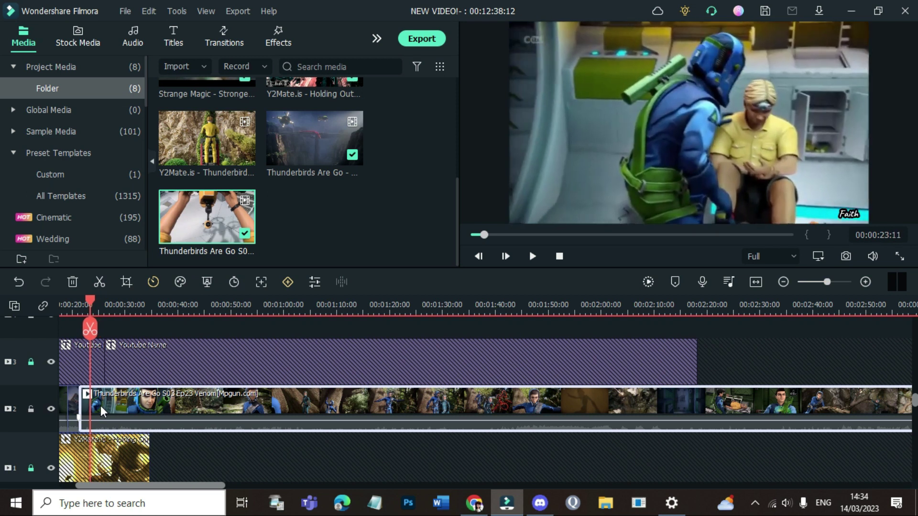
pyautogui.press('Right')
pyautogui.press('Right')
pyautogui.press('Right')
pyautogui.press('Right')
pyautogui.press('Right')
pyautogui.press('Right')
pyautogui.press('Right')
pyautogui.press('Right')
pyautogui.press('Right')
pyautogui.press('Right')
pyautogui.press('Right')
pyautogui.press('Right')
pyautogui.press('Right')
pyautogui.press('Right')
pyautogui.press('Right')
pyautogui.press('Right')
pyautogui.press('Right')
pyautogui.press('Right')
pyautogui.press('Right')
pyautogui.press('Right')
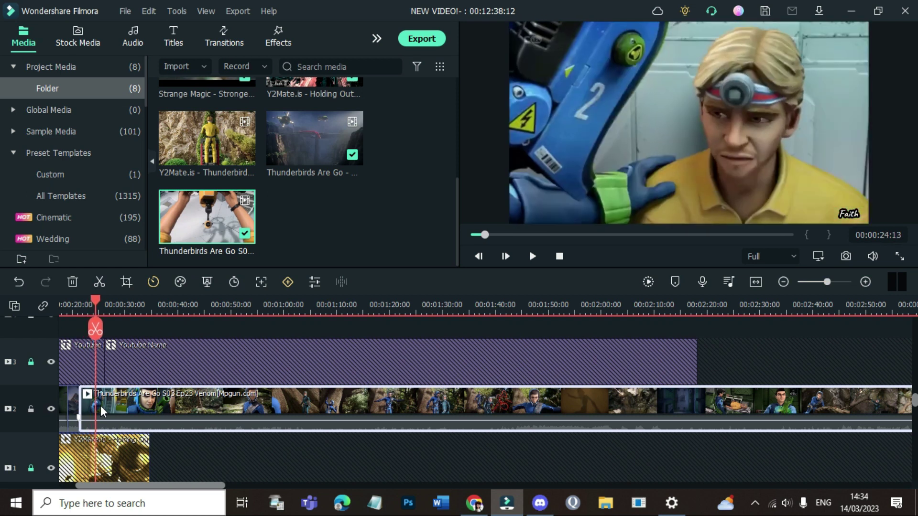
pyautogui.press('Right')
pyautogui.press('Right')
pyautogui.press('Right')
pyautogui.press('Right')
pyautogui.press('Right')
pyautogui.press('Right')
pyautogui.press('Right')
pyautogui.press('Right')
pyautogui.press('Right')
pyautogui.press('Right')
pyautogui.press('Right')
pyautogui.press('Right')
pyautogui.press('Right')
pyautogui.press('Right')
pyautogui.press('Right')
pyautogui.press('Right')
pyautogui.press('Right')
pyautogui.press('Right')
pyautogui.press('Right')
pyautogui.press('Right')
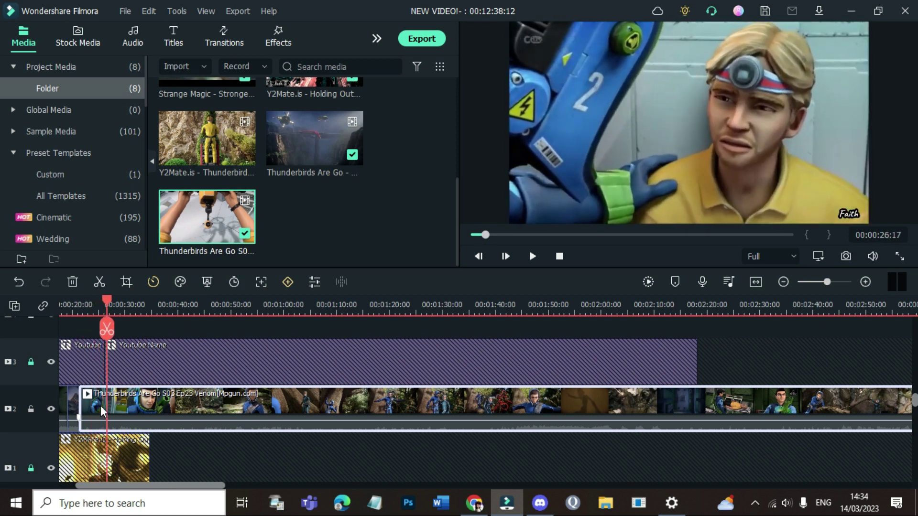
pyautogui.press('Left')
pyautogui.press('Left')
pyautogui.press('Left')
pyautogui.press('Left')
pyautogui.press('Left')
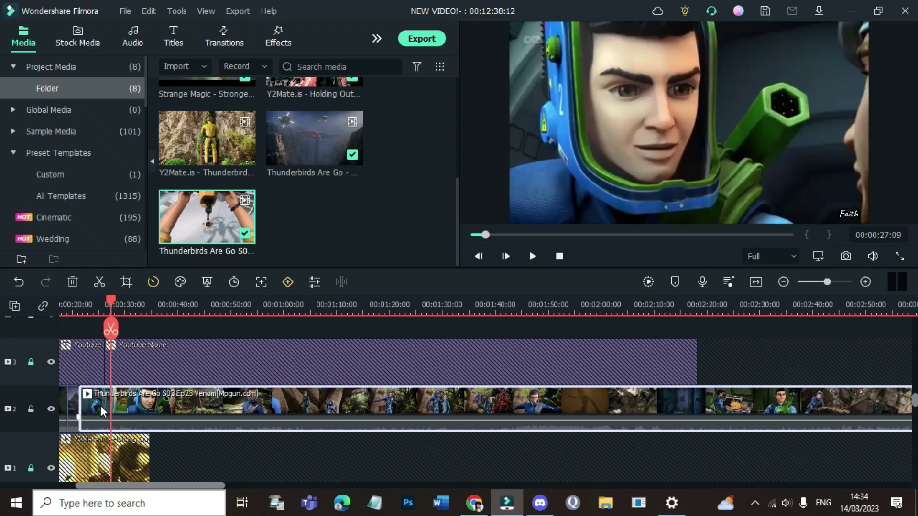
pyautogui.press('Right')
pyautogui.press('Right')
pyautogui.click(99, 285)
pyautogui.click(88, 407)
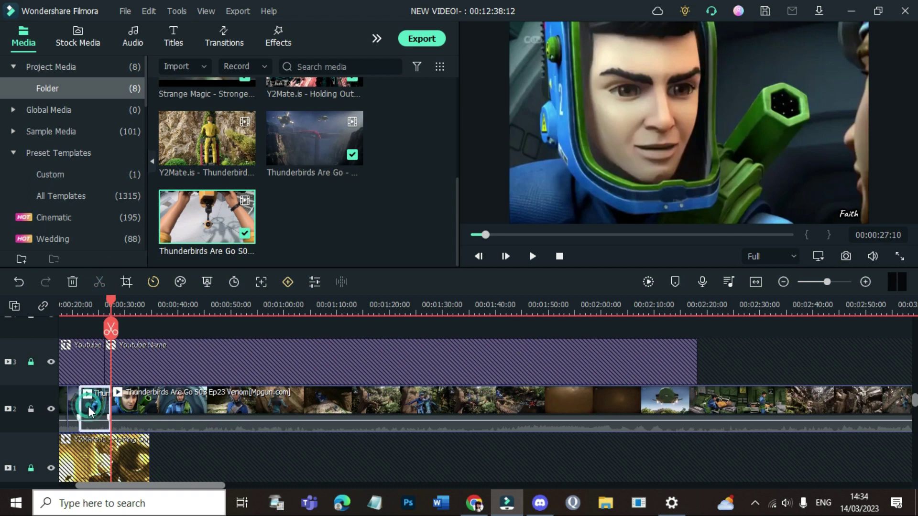
pyautogui.press('Delete')
# Play the shortened Venom clip and split it at about 00:00:25:12, where the helmet close-up should end
pyautogui.press('space')
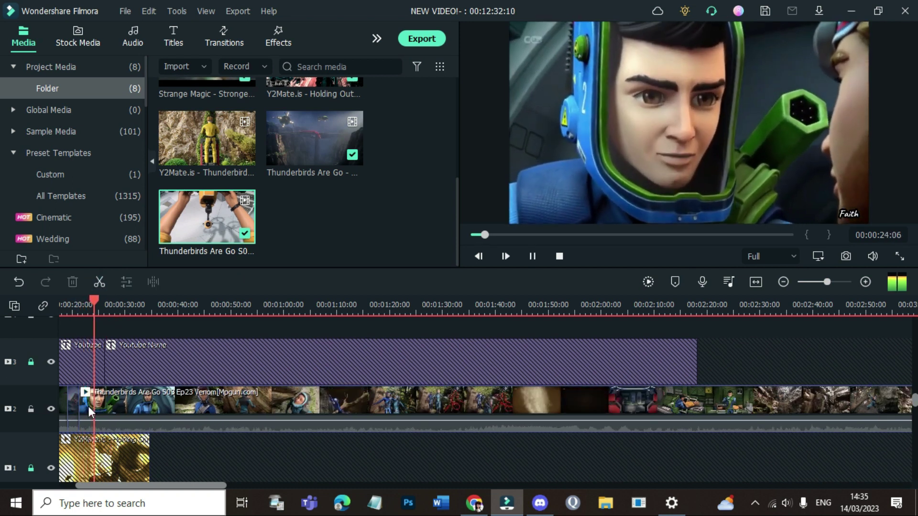
pyautogui.press('space')
pyautogui.press('Left')
pyautogui.press('Left')
pyautogui.press('Left')
pyautogui.press('Left')
pyautogui.press('Left')
pyautogui.press('Left')
pyautogui.press('Left')
pyautogui.press('Left')
pyautogui.press('Left')
pyautogui.press('Left')
pyautogui.press('Left')
pyautogui.press('Left')
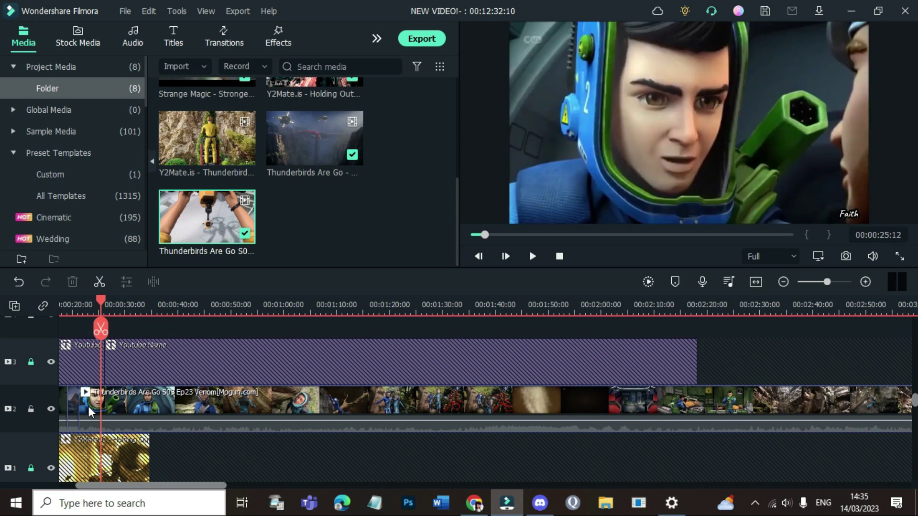
pyautogui.click(99, 282)
# Trim the start of the remaining Venom part repeatedly, playing it in between, to look for another usable scene
pyautogui.click(105, 417)
pyautogui.moveTo(105, 417); pyautogui.dragTo(625, 417)
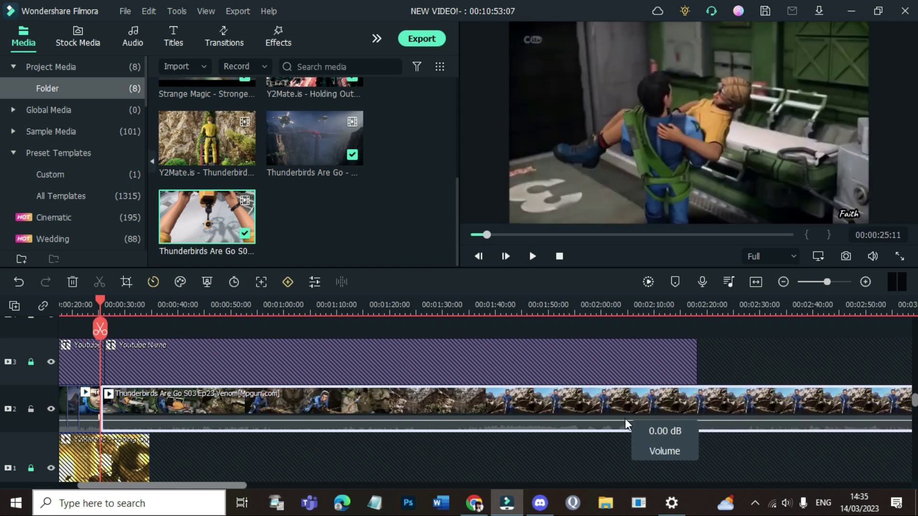
pyautogui.press('space')
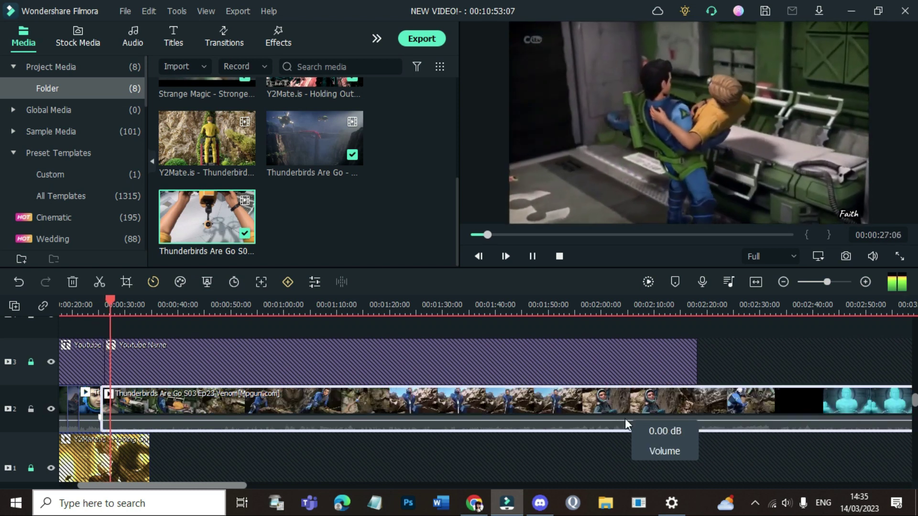
pyautogui.moveTo(120, 302); pyautogui.dragTo(217, 325)
pyautogui.press('space')
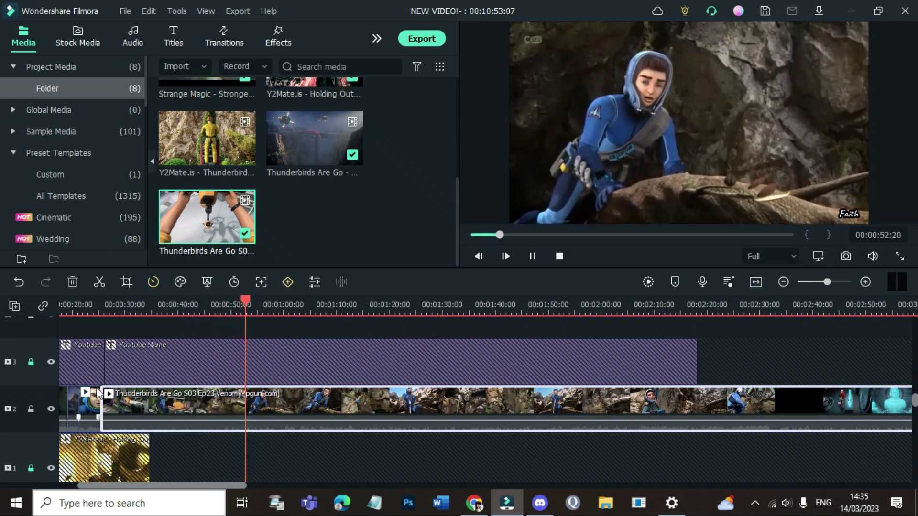
pyautogui.moveTo(101, 394); pyautogui.dragTo(915, 411)
pyautogui.moveTo(1, 413); pyautogui.dragTo(431, 352)
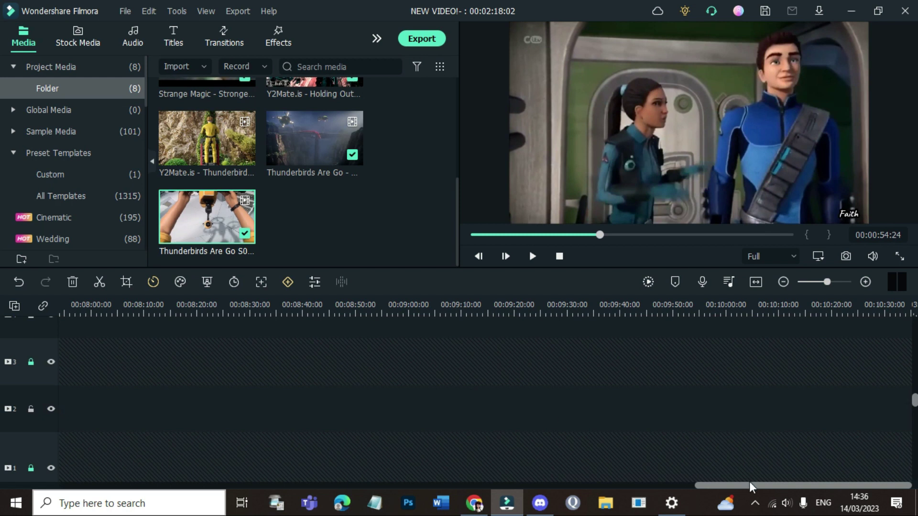
# Unlock track 3 and delete its long last Youtube Name title, plus the leftover Venom part after the cut on track 2
pyautogui.moveTo(752, 485); pyautogui.dragTo(172, 488)
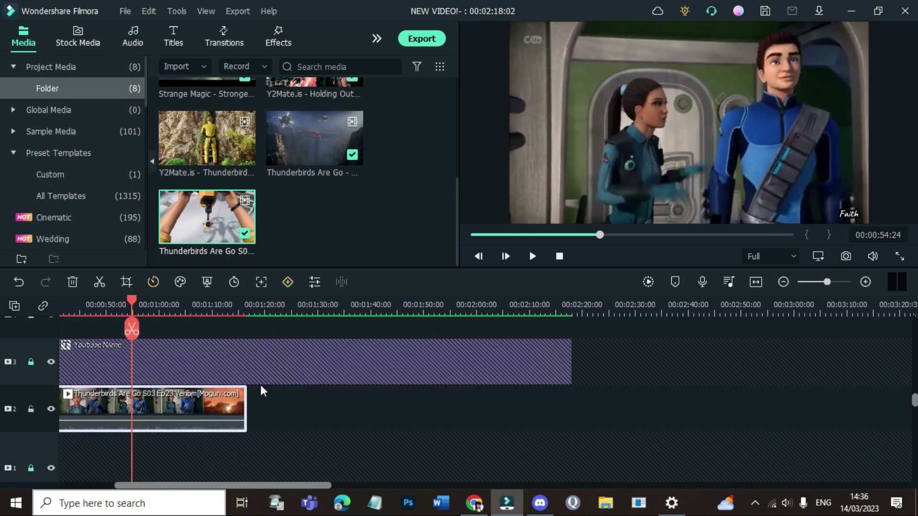
pyautogui.moveTo(226, 485); pyautogui.dragTo(111, 468)
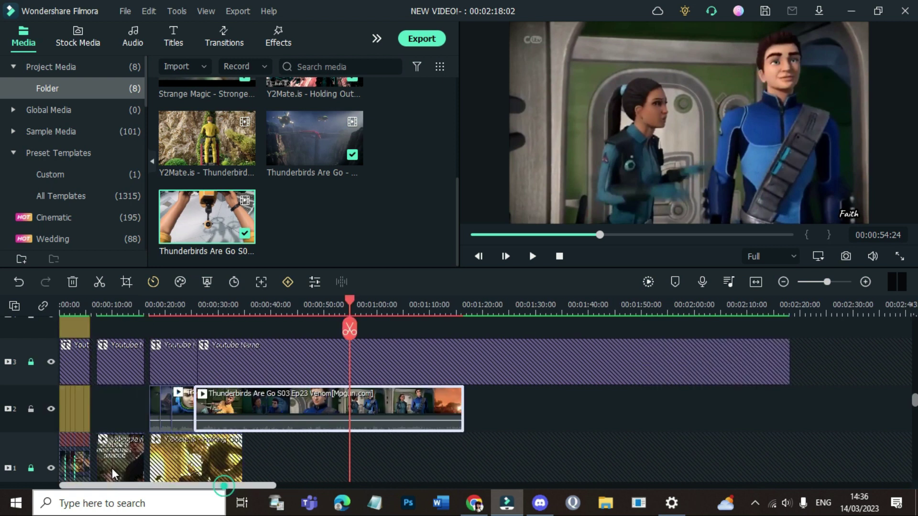
pyautogui.click(32, 361)
pyautogui.click(303, 365)
pyautogui.press('Delete')
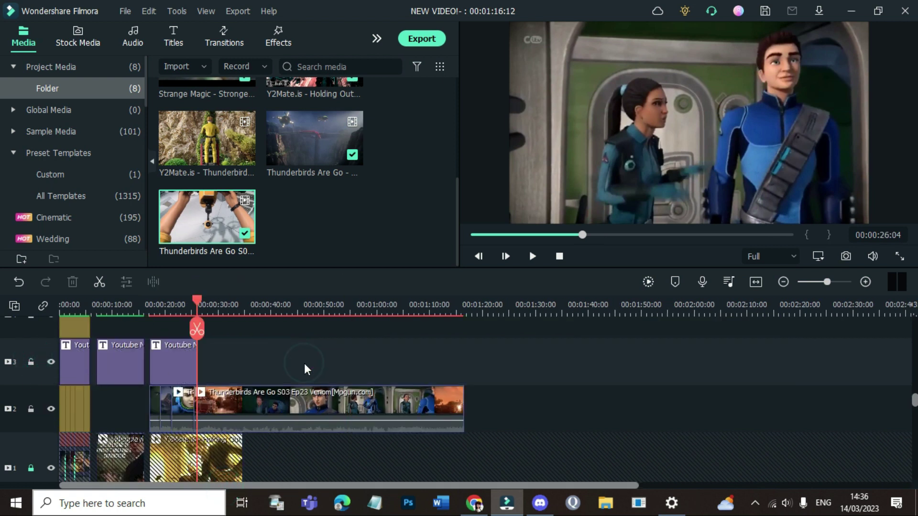
pyautogui.click(304, 406)
pyautogui.press('Delete')
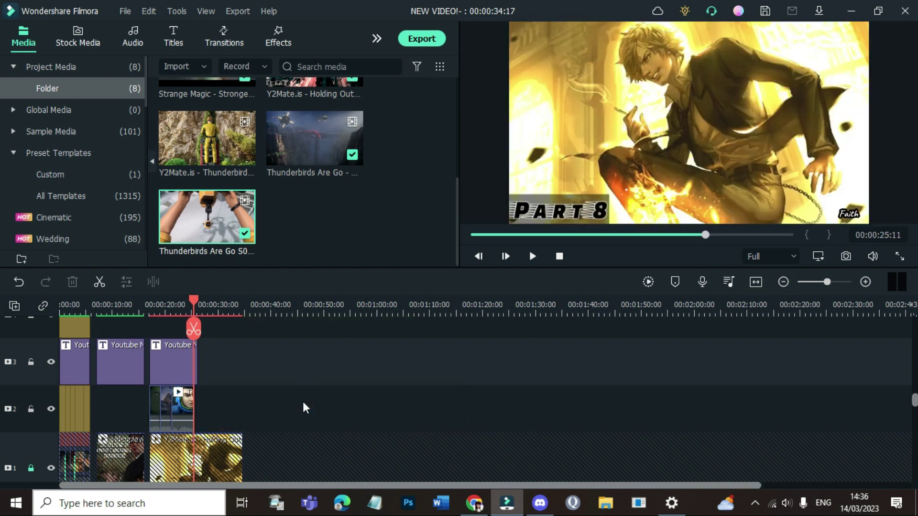
# Extend the third Youtube Name title to the end of the Holding Out For A Hero clip and relock track 3
pyautogui.click(190, 361)
pyautogui.moveTo(199, 360); pyautogui.dragTo(245, 365)
pyautogui.click(31, 363)
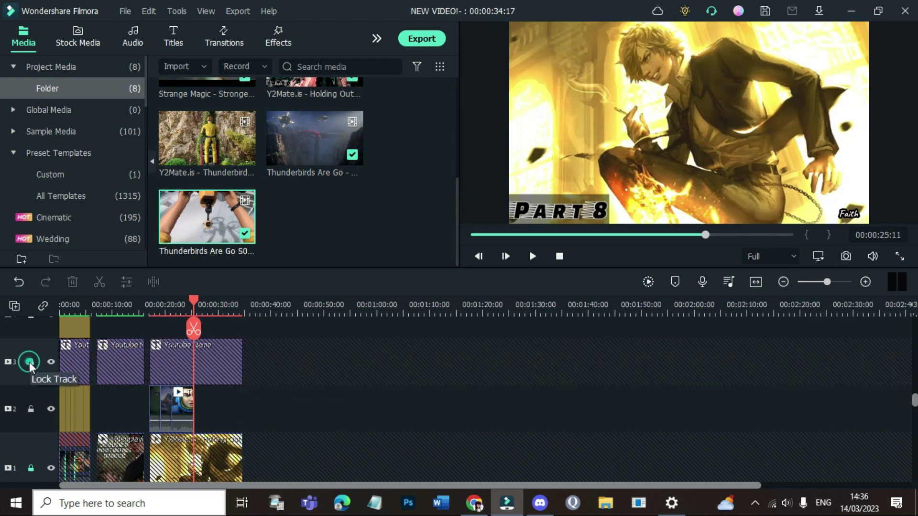
# Play the track 2 pieces from 00:00:17:14 and the closing seconds of the Holding Out For A Hero section
pyautogui.click(152, 308)
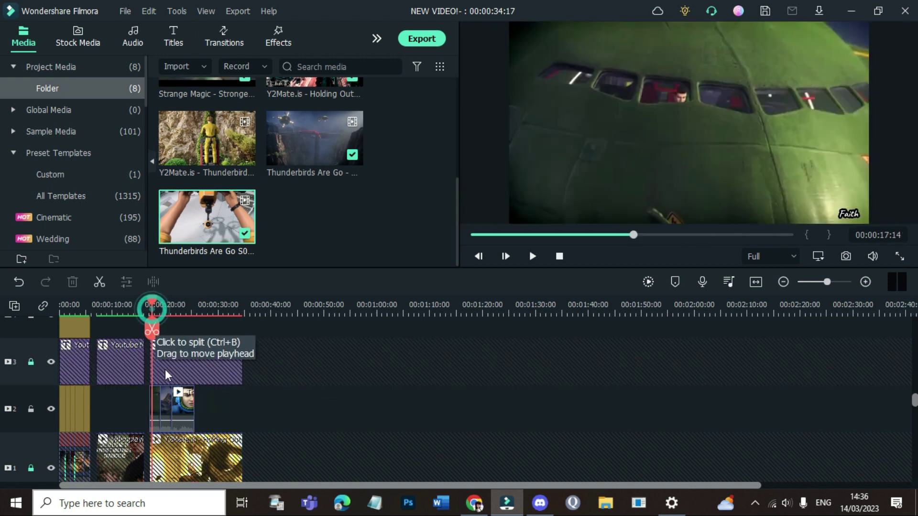
pyautogui.press('space')
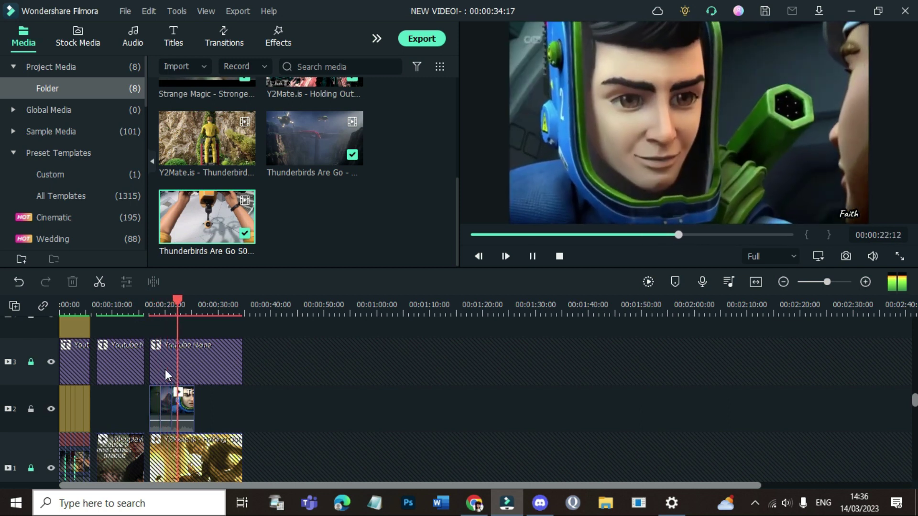
pyautogui.click(222, 310)
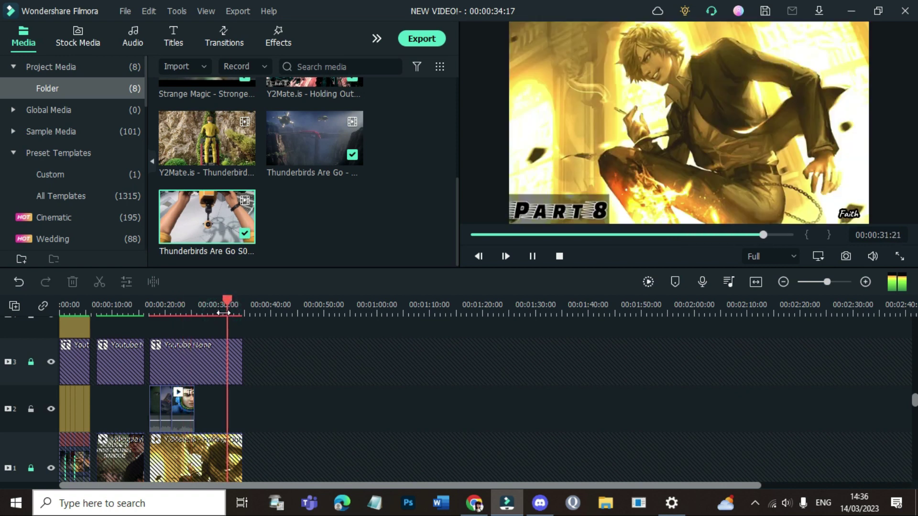
pyautogui.press('space')
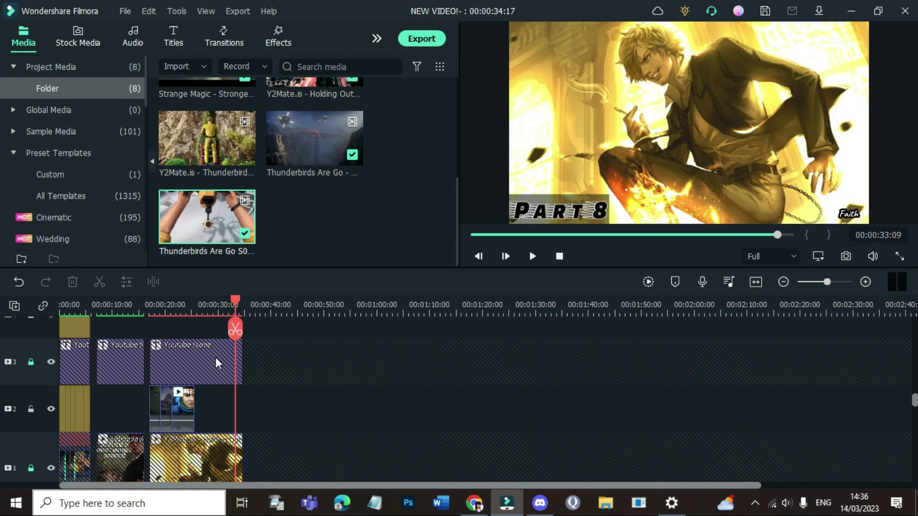
# Move the short Venom piece on track 2 to the end of the Holding Out For A Hero clip and play it
pyautogui.moveTo(188, 408); pyautogui.dragTo(242, 408)
pyautogui.click(217, 310)
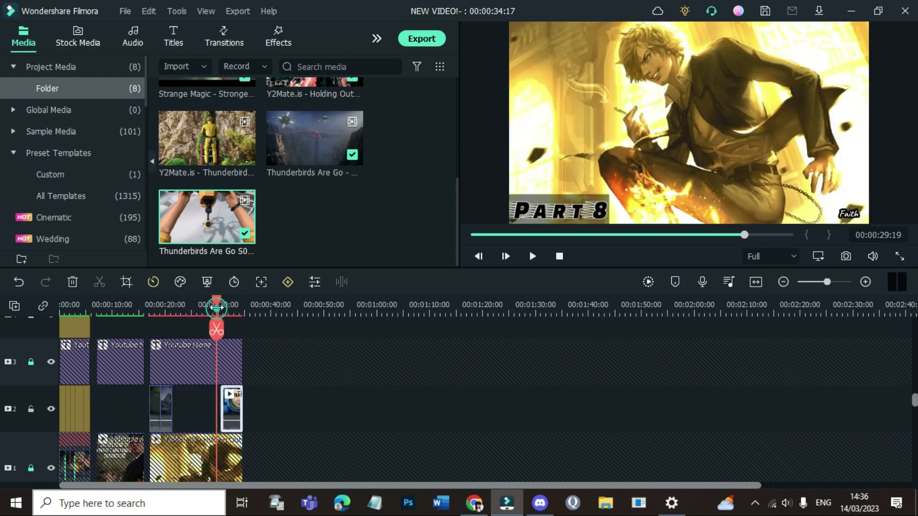
pyautogui.press('space')
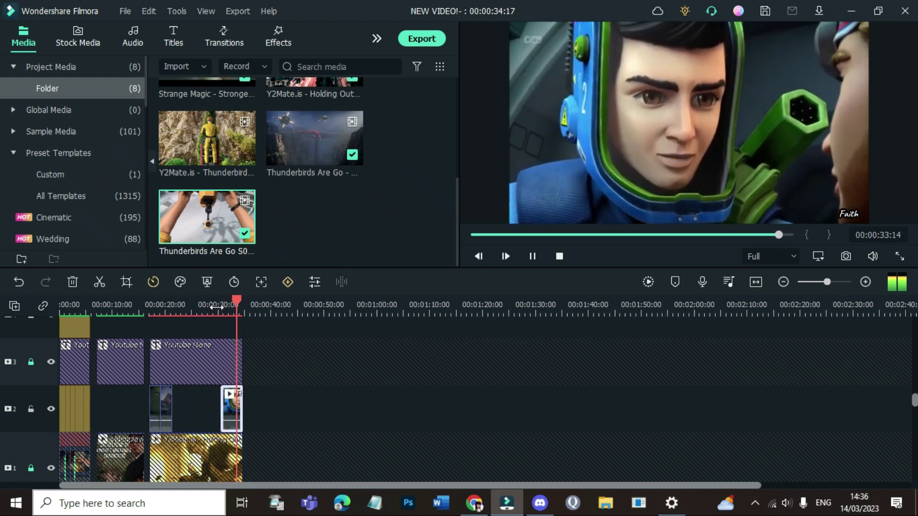
pyautogui.press('space')
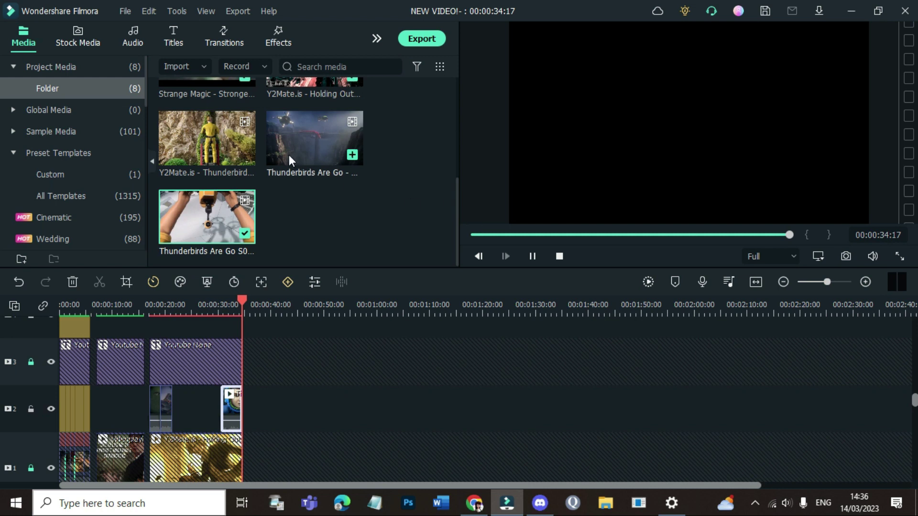
# Skim through the unused Y2Mate.is Thunderbirds video in the preview and delete it from the project media
pyautogui.click(189, 148)
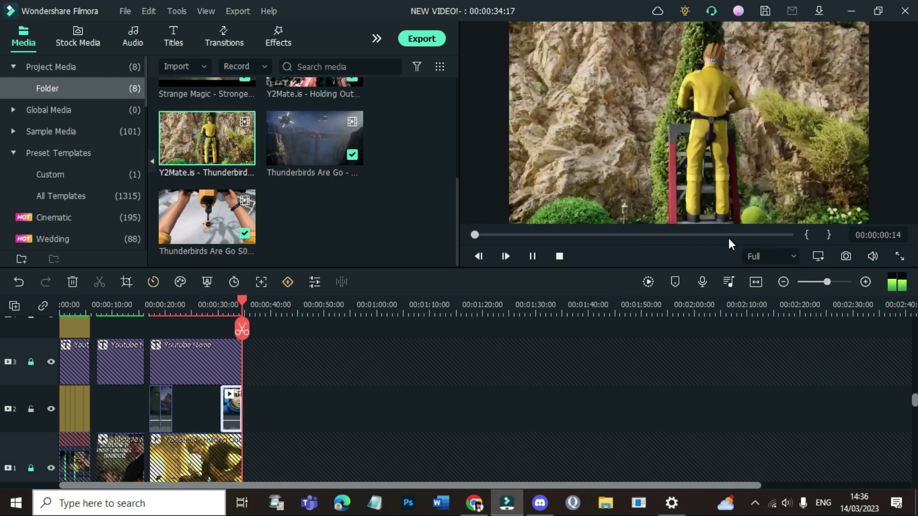
pyautogui.click(731, 237)
pyautogui.click(757, 235)
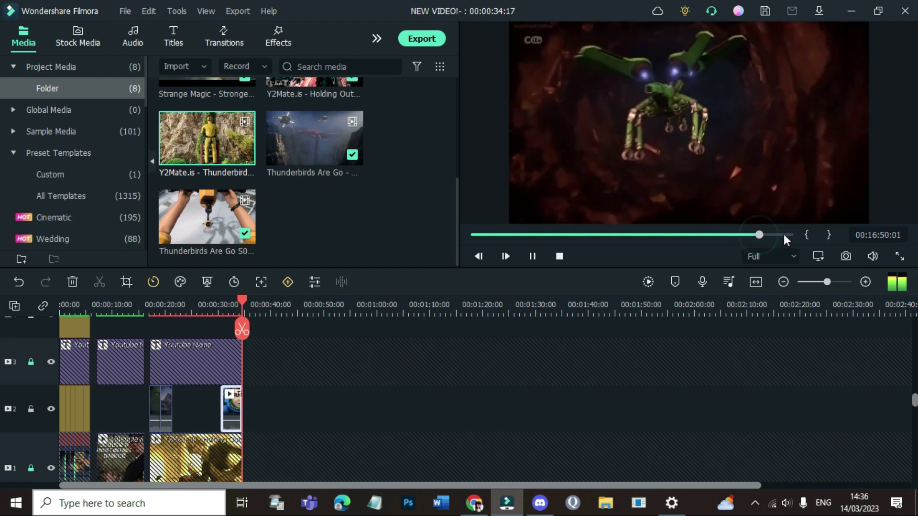
pyautogui.moveTo(765, 234); pyautogui.dragTo(667, 238)
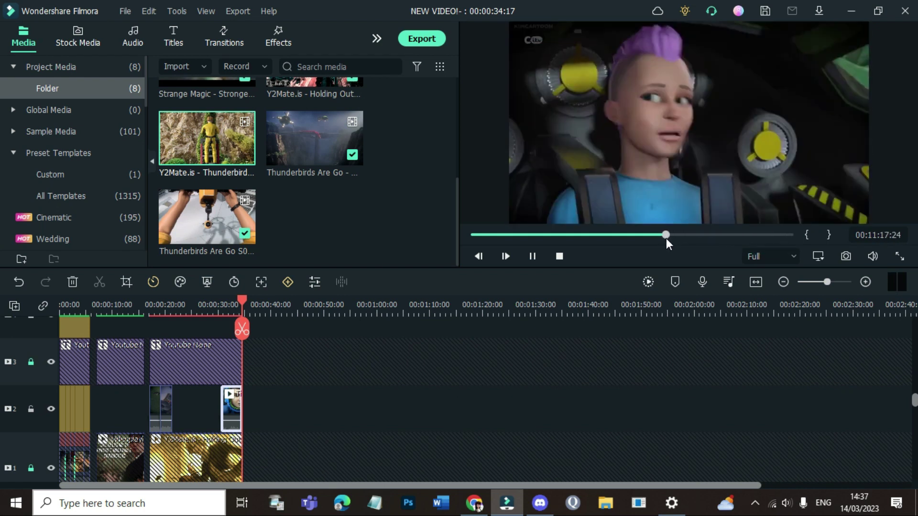
pyautogui.press('Delete')
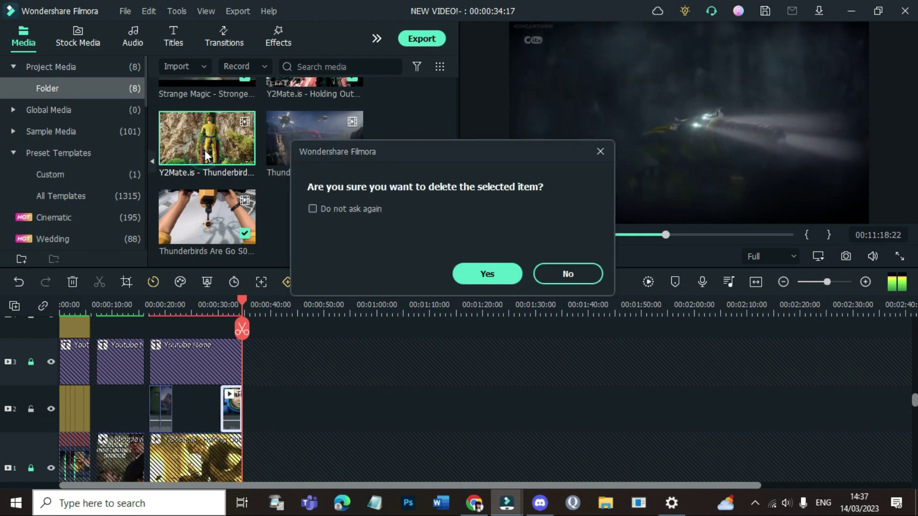
pyautogui.click(492, 278)
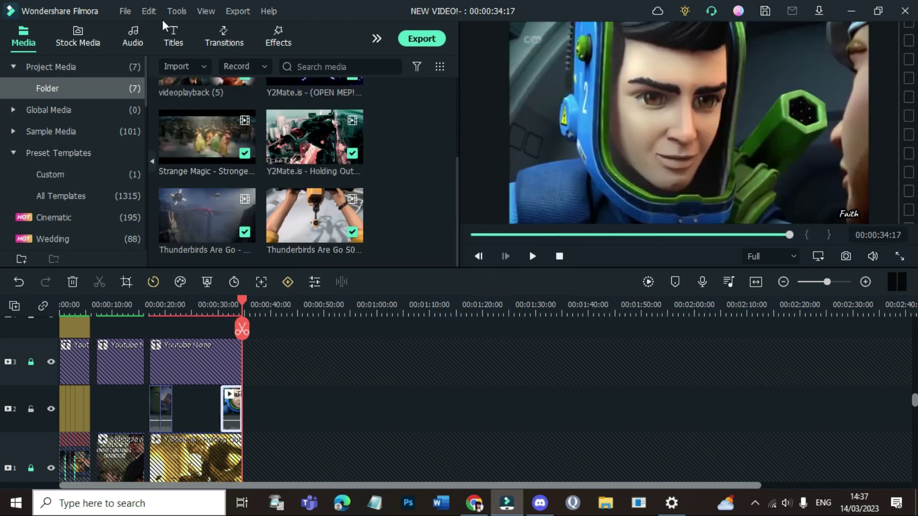
pyautogui.click(185, 67)
pyautogui.click(193, 87)
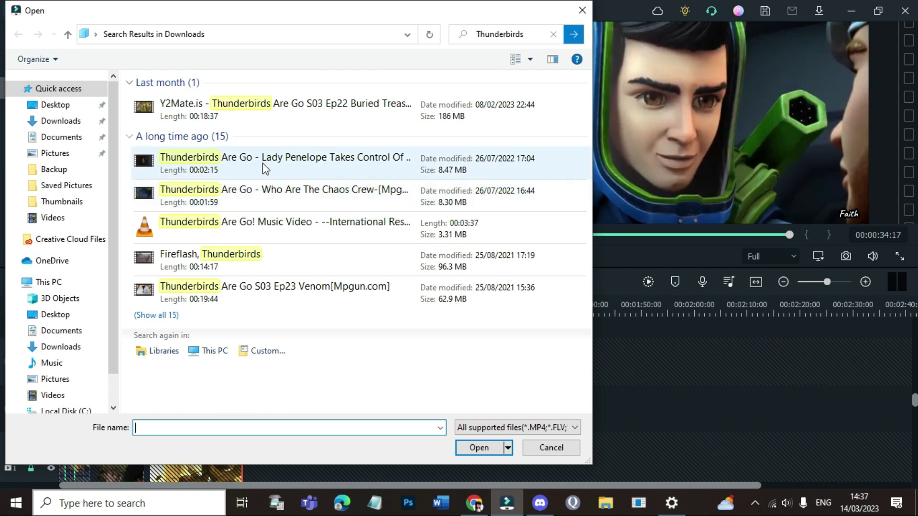
pyautogui.click(62, 121)
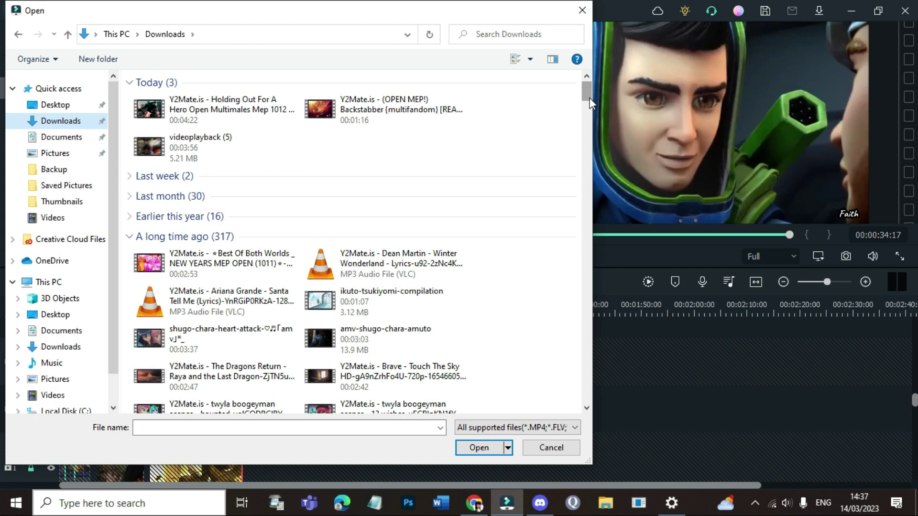
pyautogui.click(582, 10)
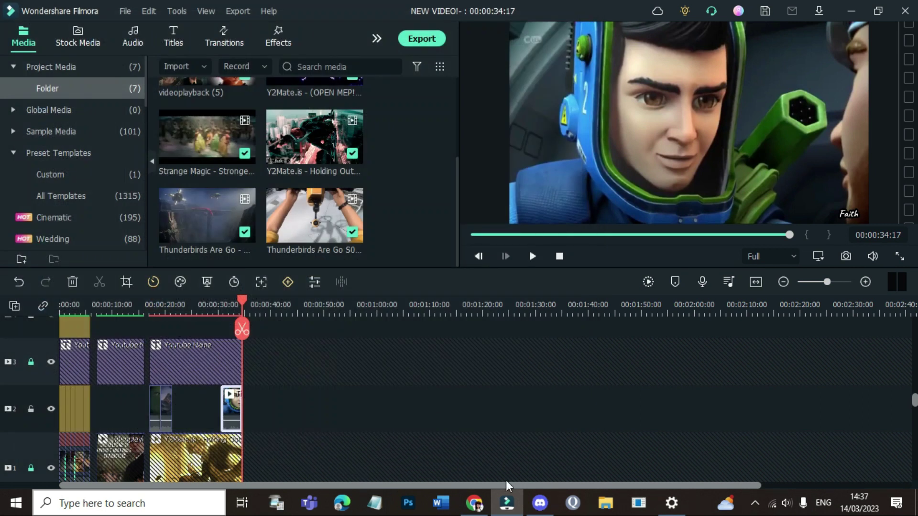
# Play the timeline from 00:00:07:12 to 00:00:21:05 to review the sequence up to the end of the Chaos Crew pieces
pyautogui.moveTo(476, 509)
pyautogui.click(98, 311)
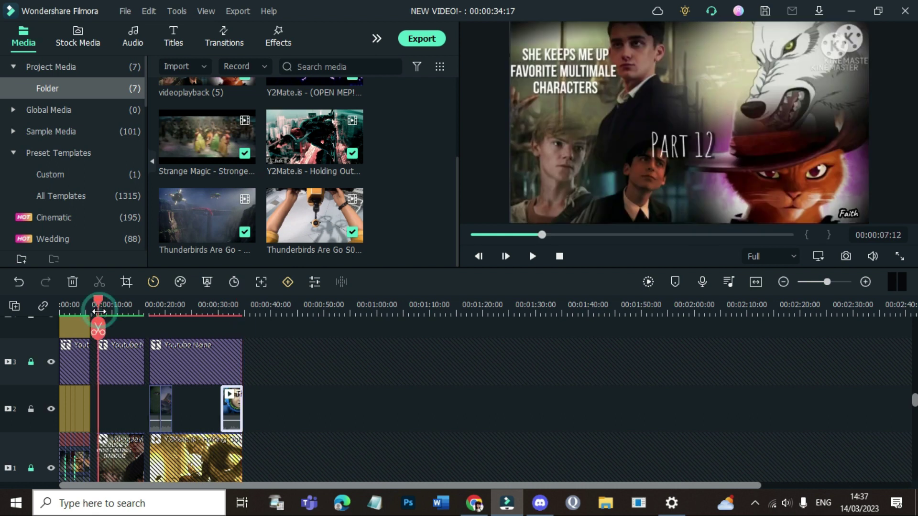
pyautogui.press('space')
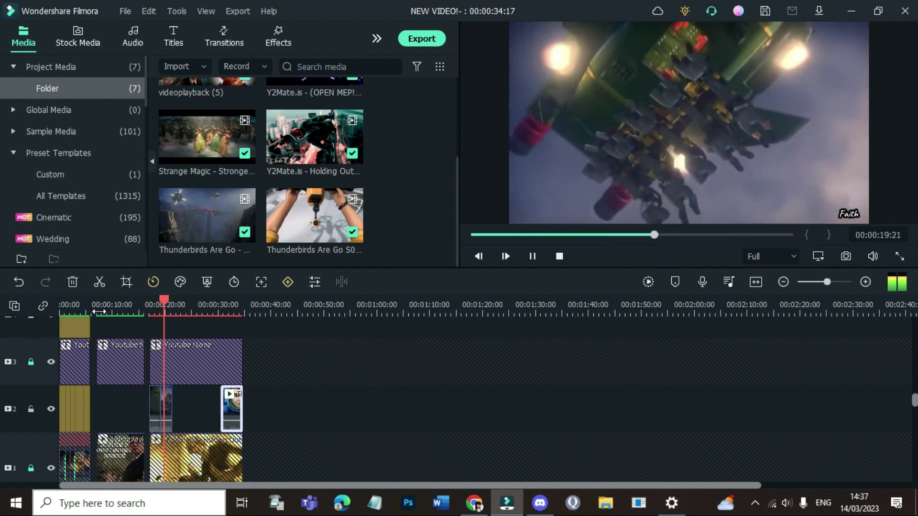
pyautogui.press('space')
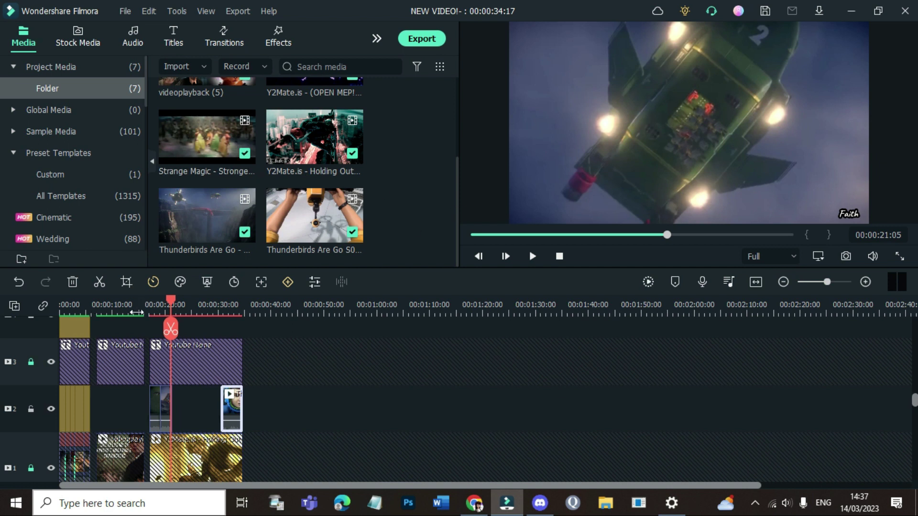
pyautogui.scroll(3, 163, 314)
pyautogui.moveTo(237, 485); pyautogui.dragTo(116, 464)
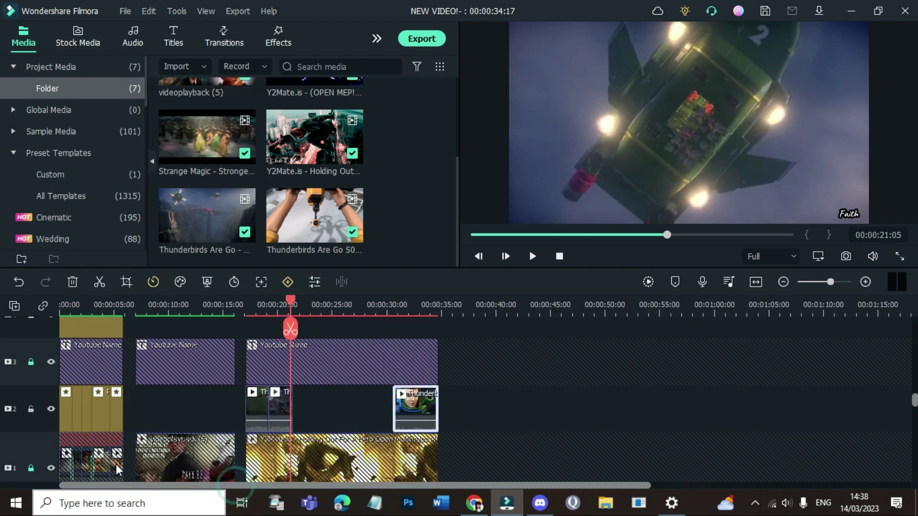
# Set the playhead to 00:00:07:05, then browse the Videos library's Superman Parts, 2023 and January folders in File Explorer and close it
pyautogui.click(137, 310)
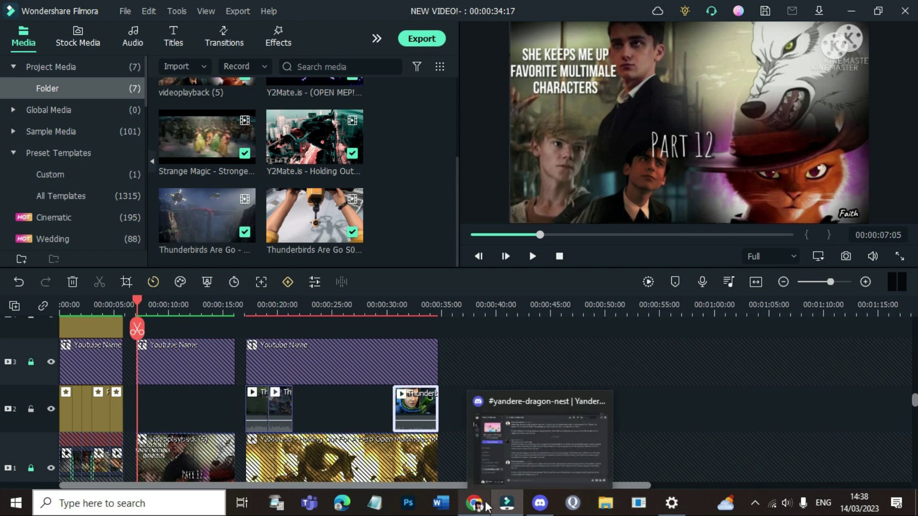
pyautogui.click(604, 504)
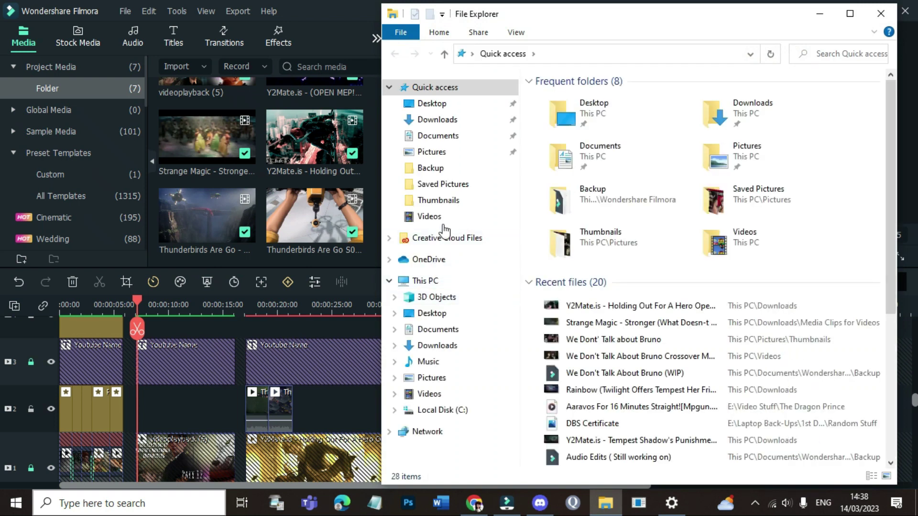
pyautogui.click(449, 218)
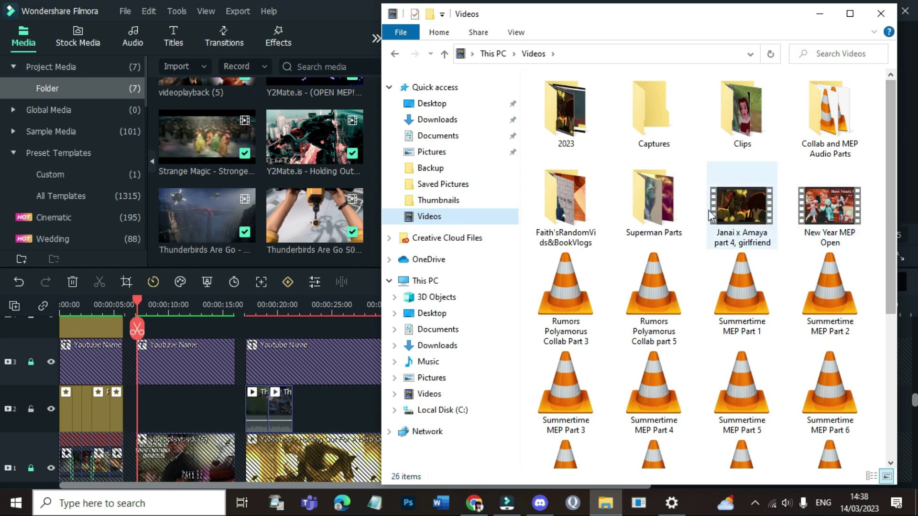
pyautogui.doubleClick(669, 193)
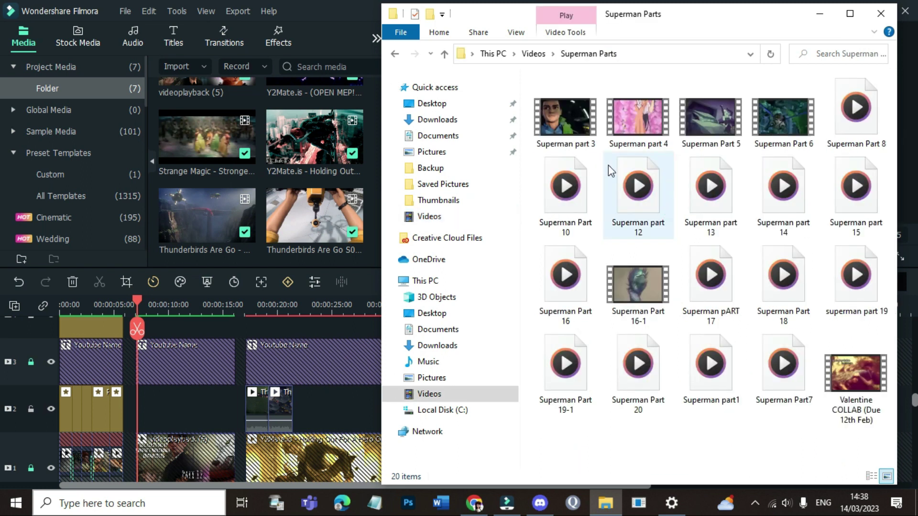
pyautogui.click(558, 123)
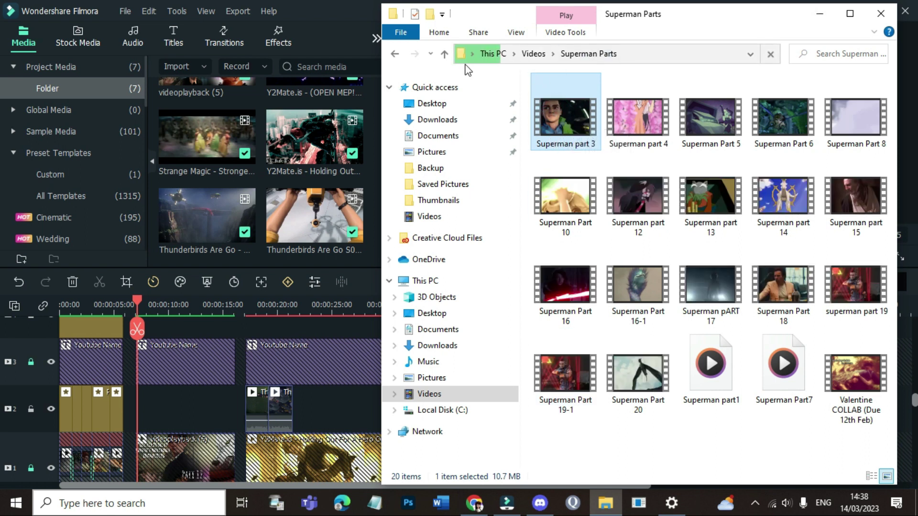
pyautogui.click(533, 54)
pyautogui.moveTo(888, 201); pyautogui.dragTo(889, 359)
pyautogui.scroll(5, 882, 268)
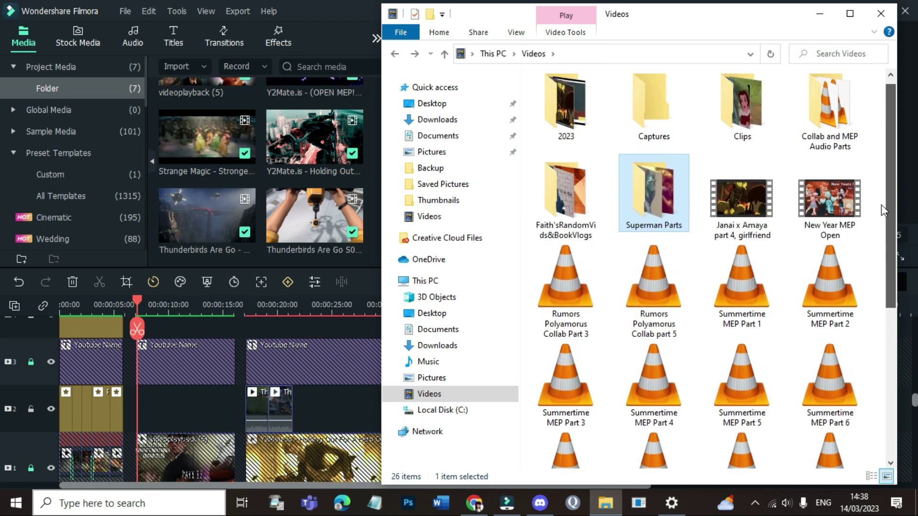
pyautogui.doubleClick(572, 97)
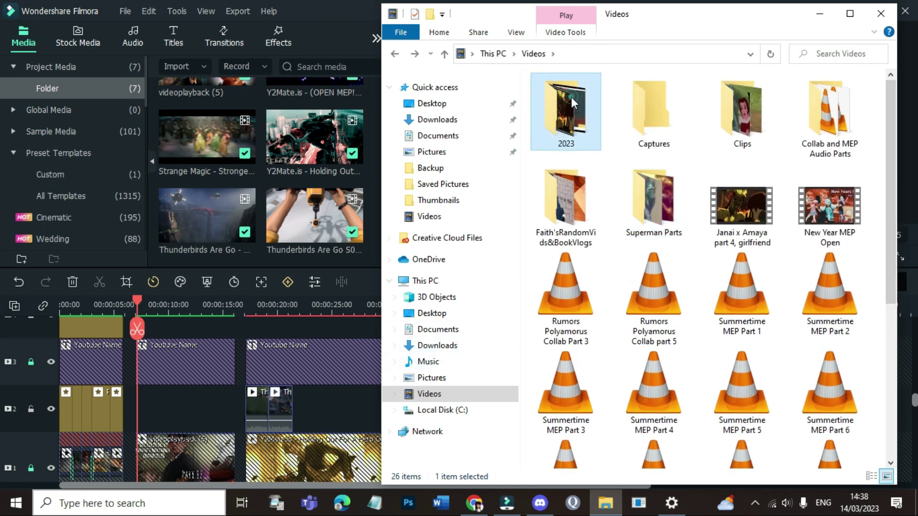
pyautogui.doubleClick(628, 110)
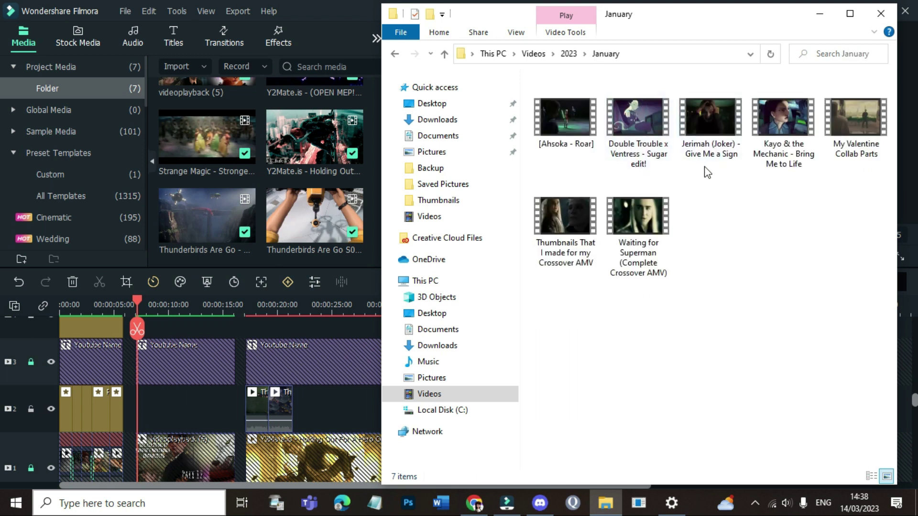
pyautogui.click(569, 54)
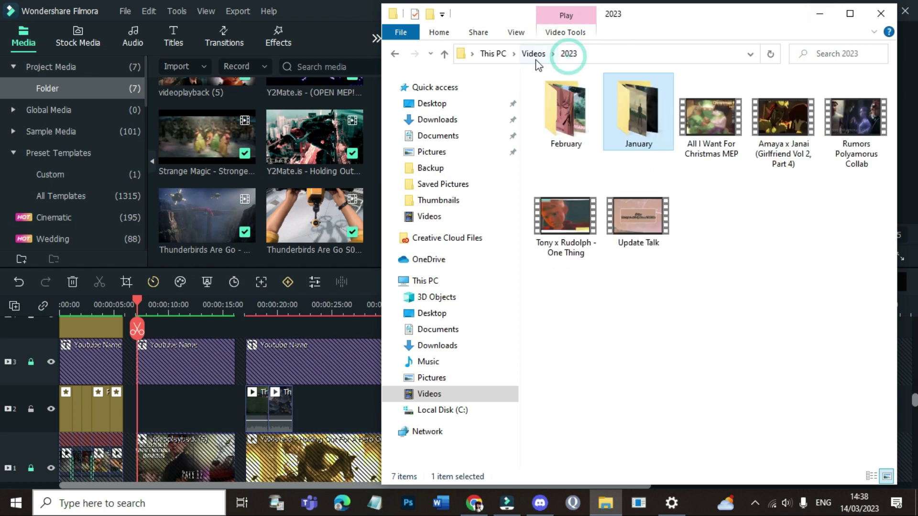
pyautogui.click(535, 54)
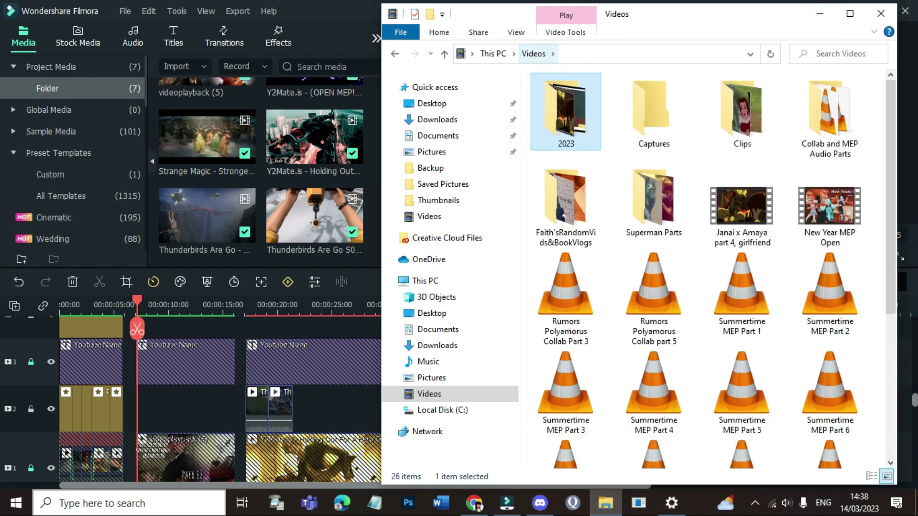
pyautogui.click(880, 13)
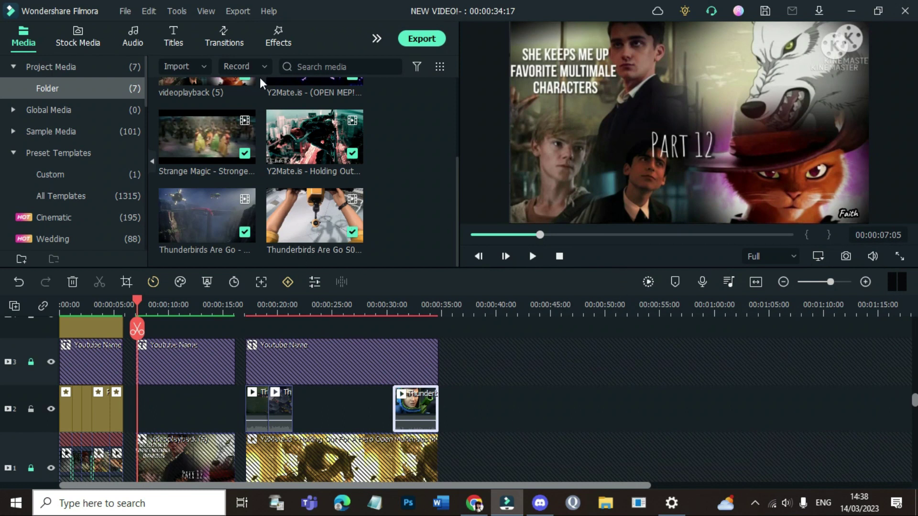
# Start importing media files and replace the Thunderbirds search in Downloads with "qui"
pyautogui.click(206, 70)
pyautogui.click(205, 88)
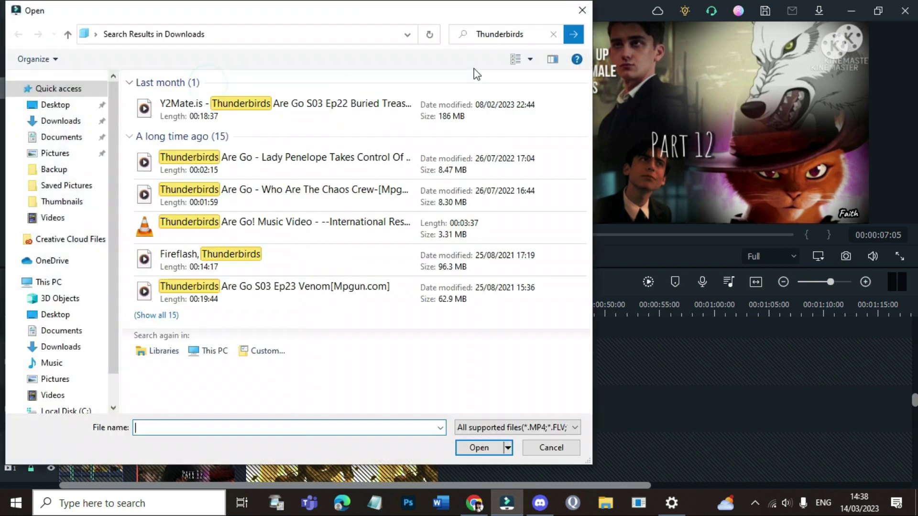
pyautogui.doubleClick(525, 33)
pyautogui.press('BackSpace')
pyautogui.click(532, 34)
pyautogui.write('qui')
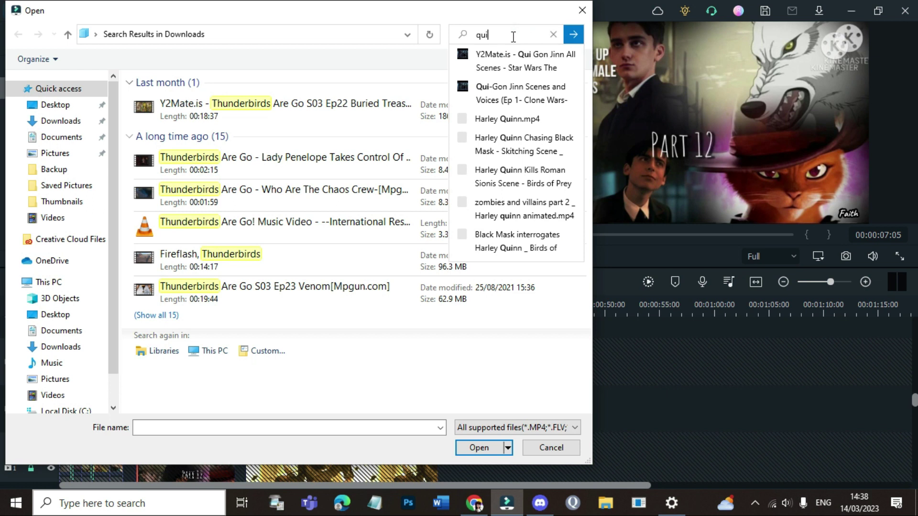
pyautogui.click(512, 62)
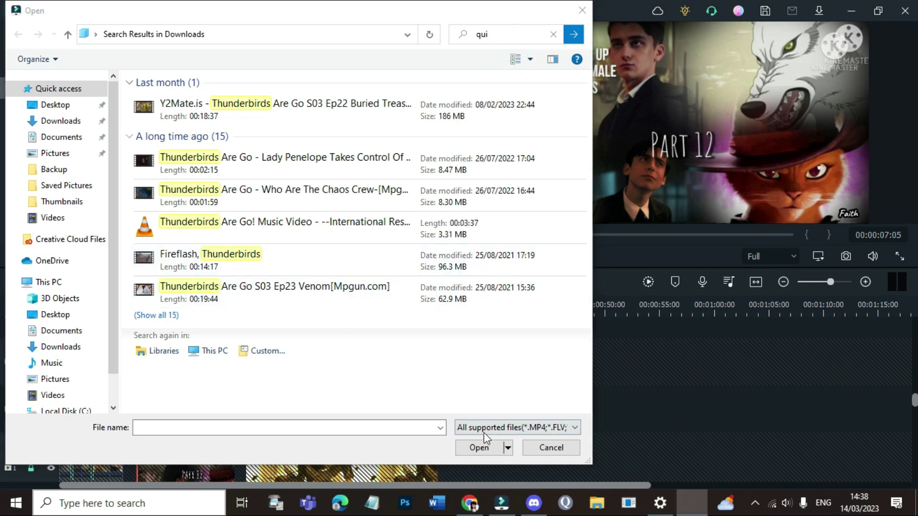
pyautogui.click(483, 450)
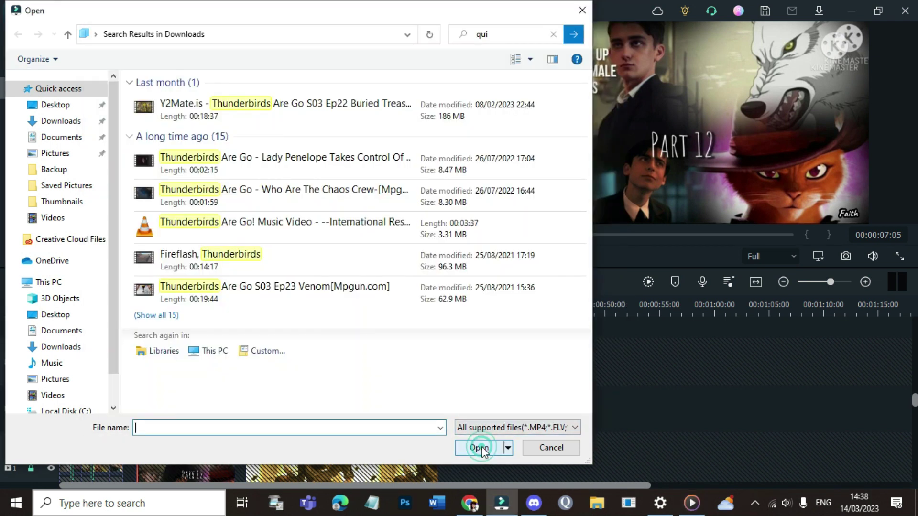
pyautogui.moveTo(701, 506)
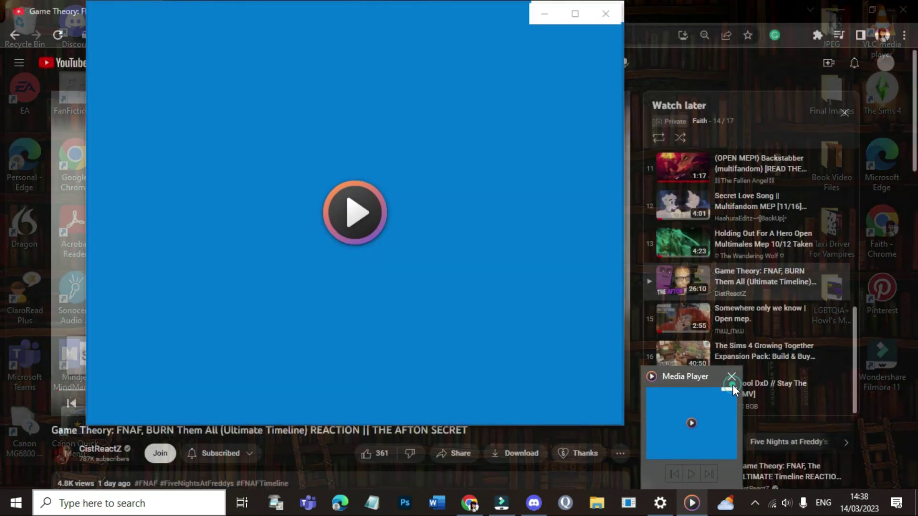
pyautogui.click(732, 376)
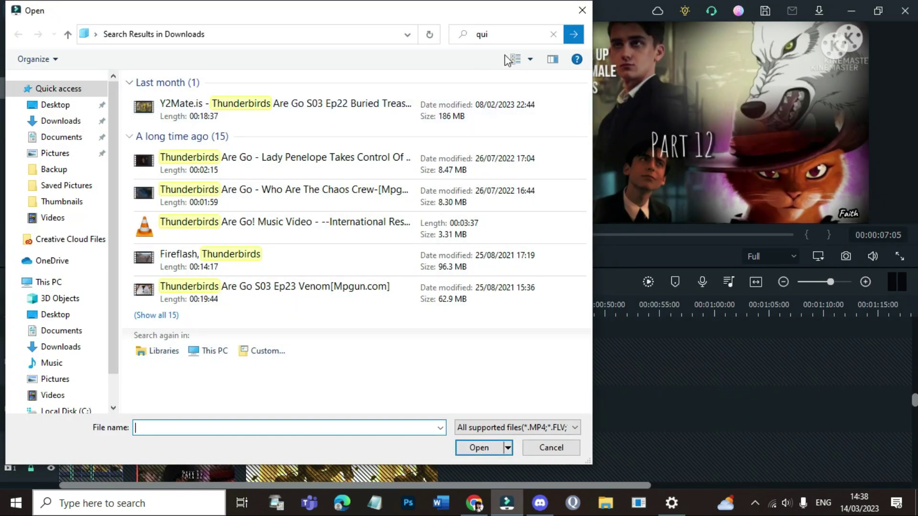
# Extend the file search to "quigon" and import the Qui-Gon Jinn Scenes and Voices video
pyautogui.click(522, 37)
pyautogui.write('gon')
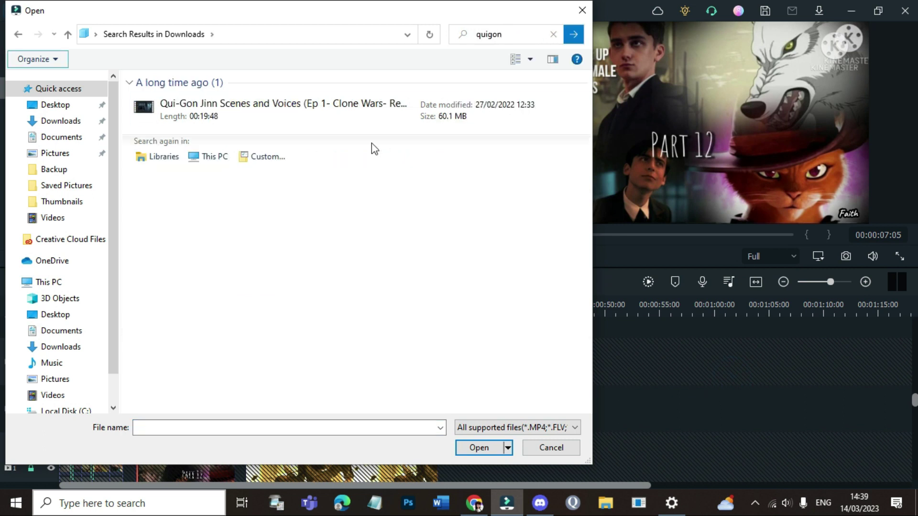
pyautogui.click(286, 97)
pyautogui.click(466, 448)
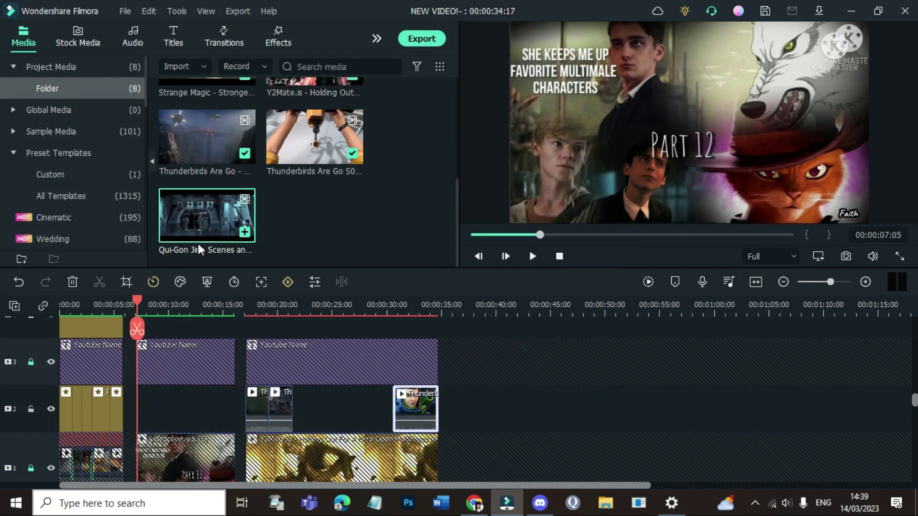
# Place the Qui-Gon Jinn video on track 4 at 00:00:07:05, cut it near 00:02:00:20 and delete the part before the cut
pyautogui.moveTo(198, 215); pyautogui.dragTo(143, 329)
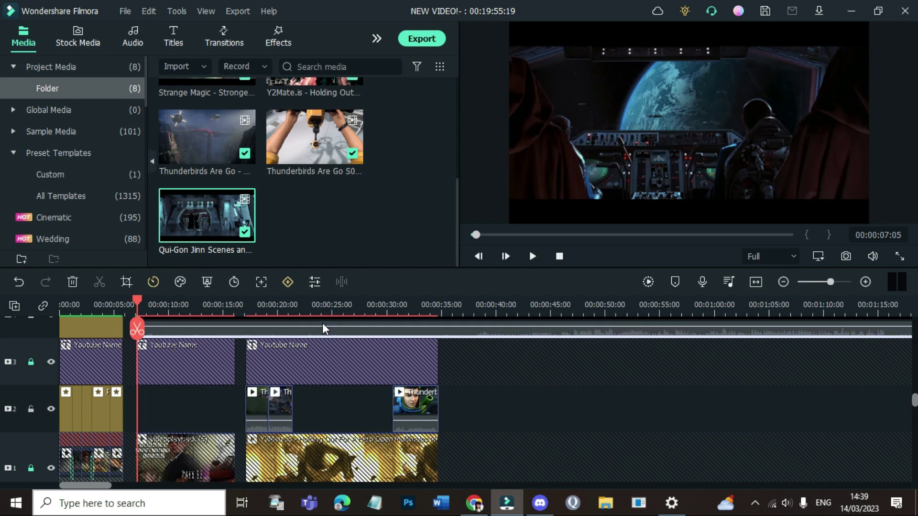
pyautogui.click(278, 309)
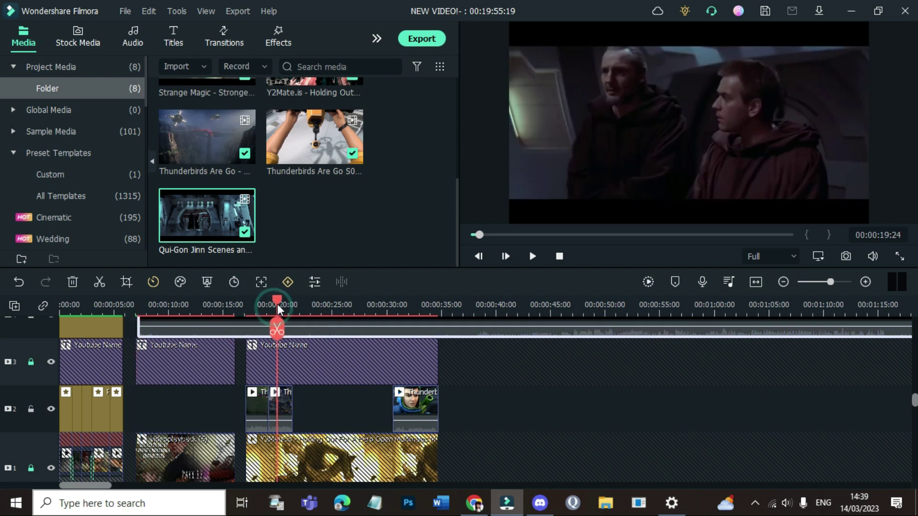
pyautogui.moveTo(292, 309); pyautogui.dragTo(901, 353)
pyautogui.moveTo(1, 356); pyautogui.dragTo(875, 349)
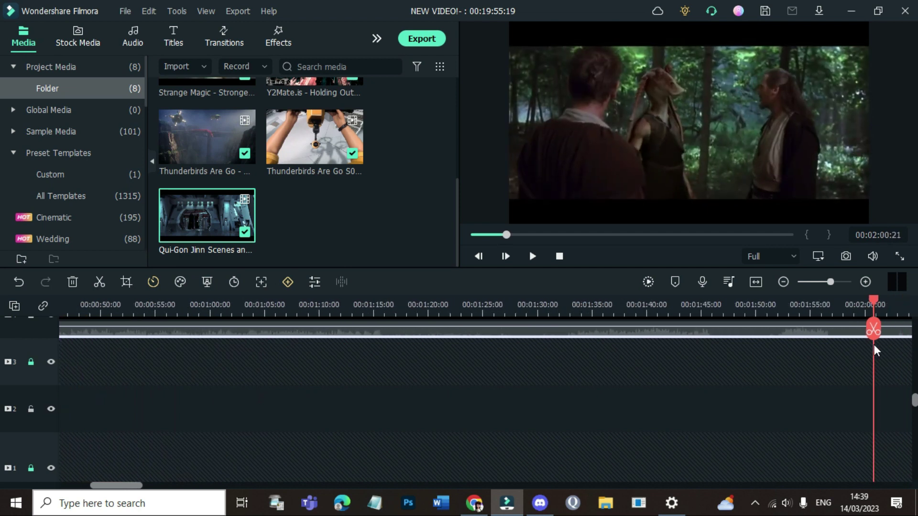
pyautogui.click(98, 283)
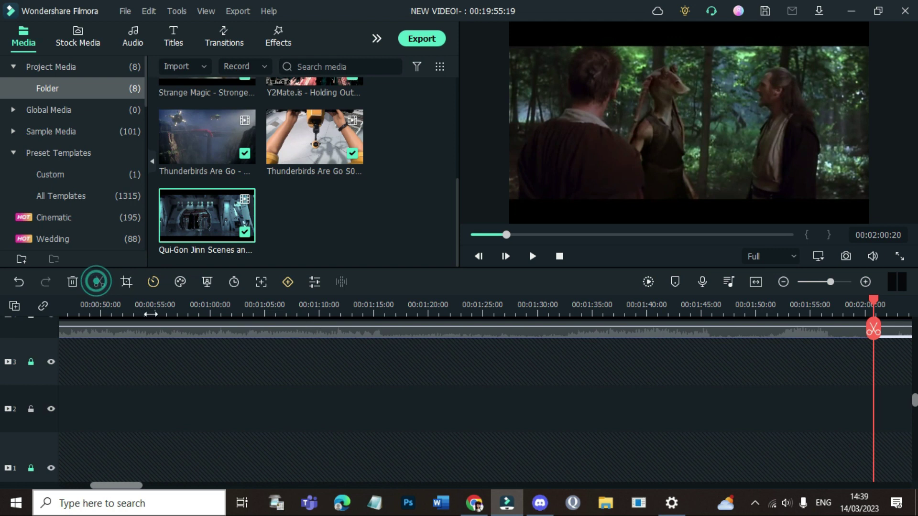
pyautogui.click(166, 334)
pyautogui.press('Delete')
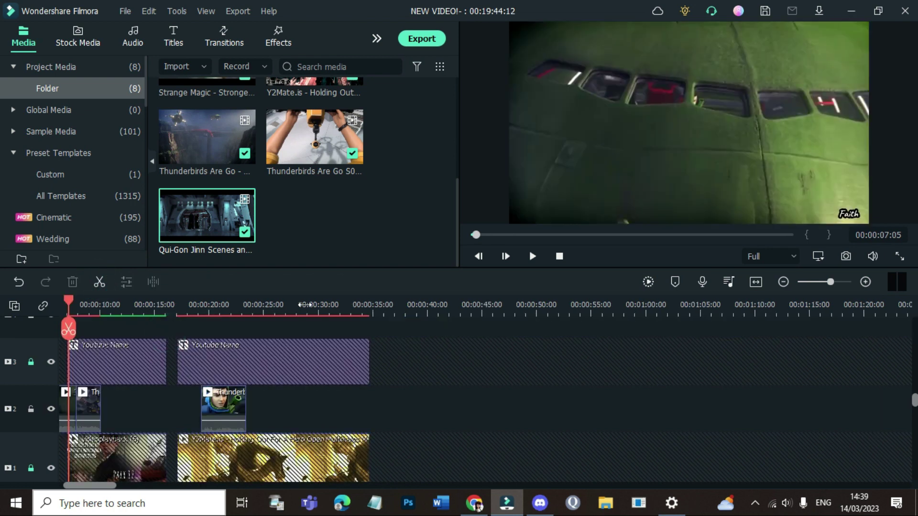
# Move the remaining Qui-Gon Jinn clip on track 4 back to just after 00:00:07:05
pyautogui.scroll(-5, 342, 305)
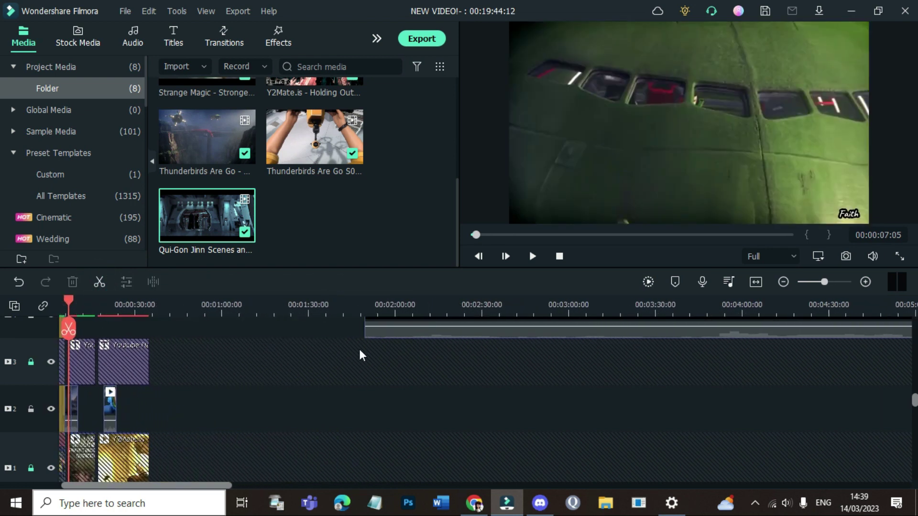
pyautogui.click(412, 327)
pyautogui.moveTo(415, 328); pyautogui.dragTo(125, 325)
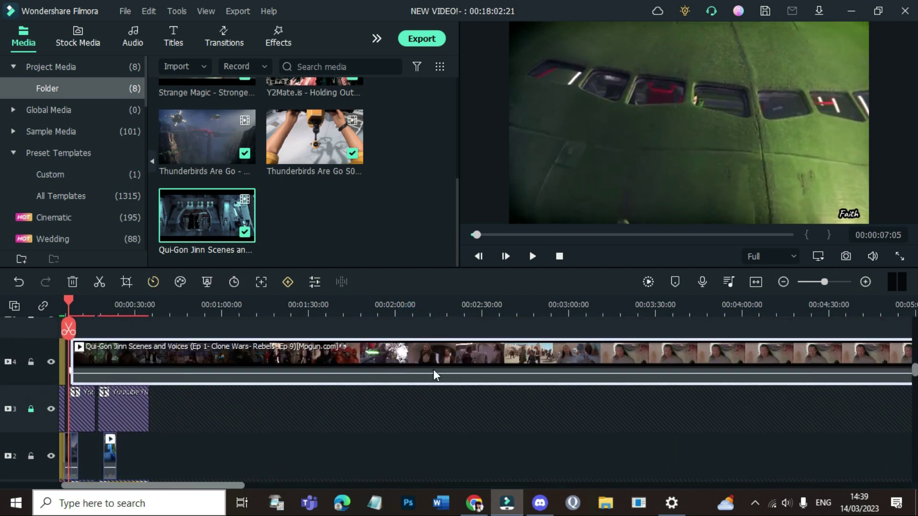
# Skim through the Qui-Gon Jinn footage from 00:02:15:02 onward and delete the clip from track 4
pyautogui.scroll(-1, 580, 315)
pyautogui.scroll(-1, 580, 314)
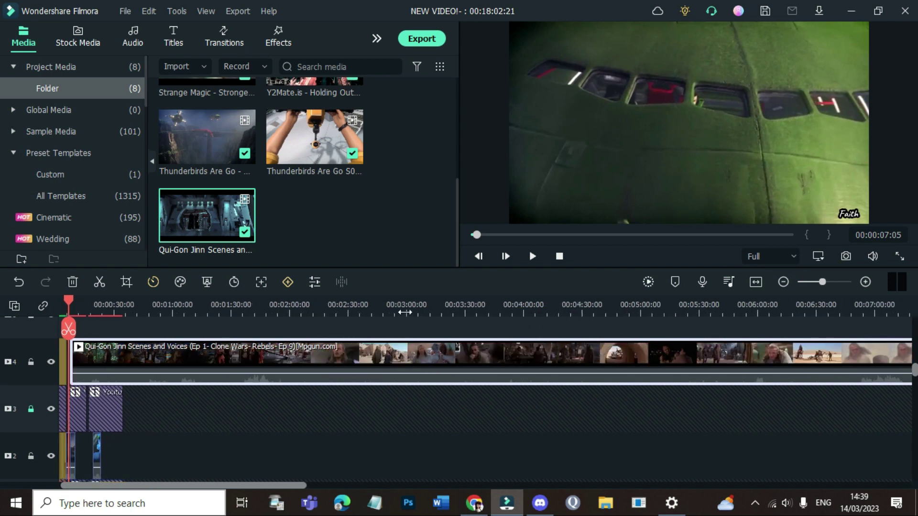
pyautogui.click(404, 312)
pyautogui.click(318, 312)
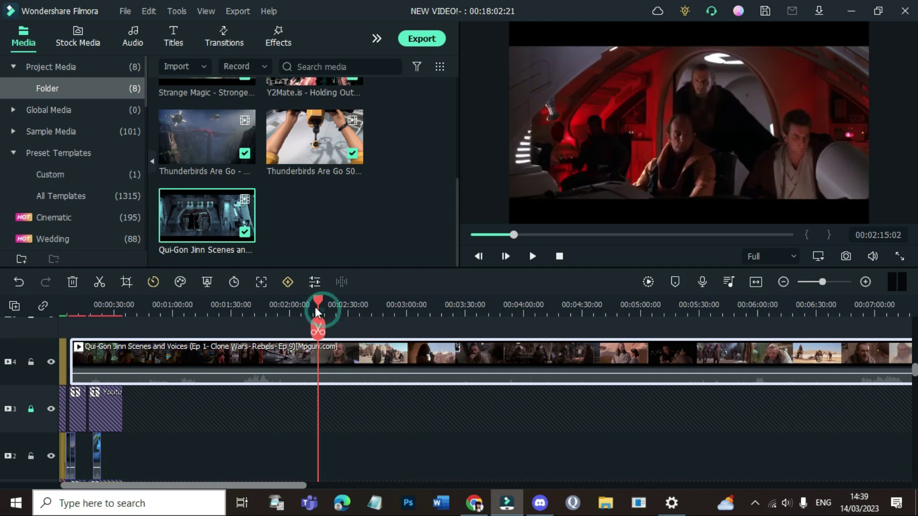
pyautogui.moveTo(315, 306); pyautogui.dragTo(856, 397)
pyautogui.click(750, 348)
pyautogui.press('Delete')
# Reposition the shifted Chaos Crew and Venom pieces at the start and end of the Holding Out For A Hero section, and lock track 2
pyautogui.moveTo(115, 305); pyautogui.dragTo(430, 315)
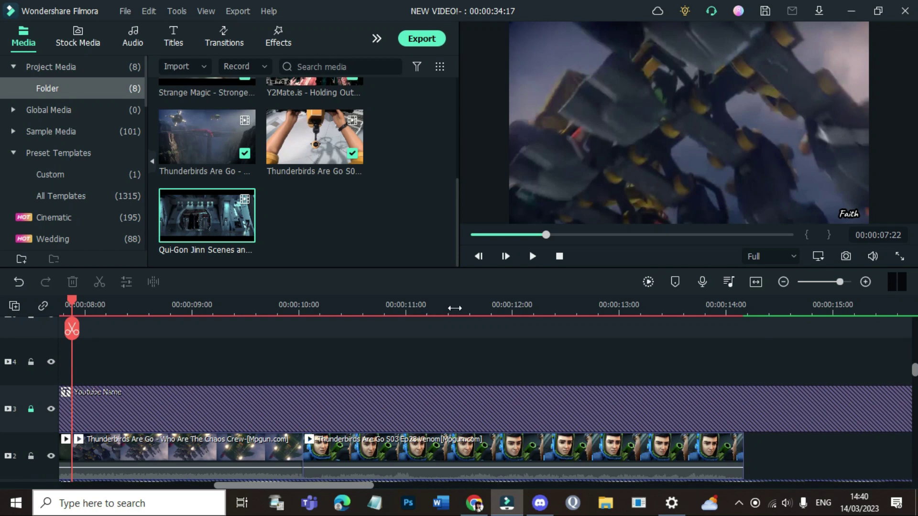
pyautogui.scroll(-3, 454, 309)
pyautogui.moveTo(158, 461); pyautogui.dragTo(441, 457)
pyautogui.moveTo(371, 454); pyautogui.dragTo(264, 457)
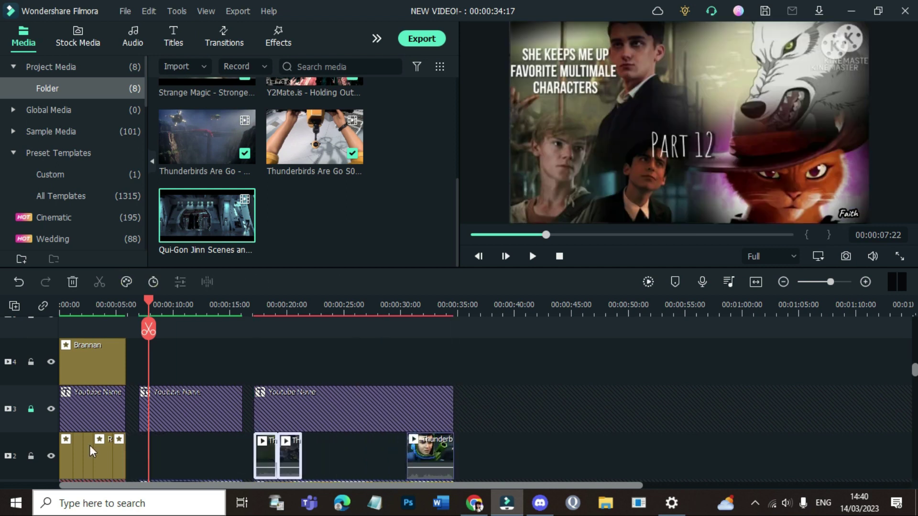
pyautogui.click(30, 456)
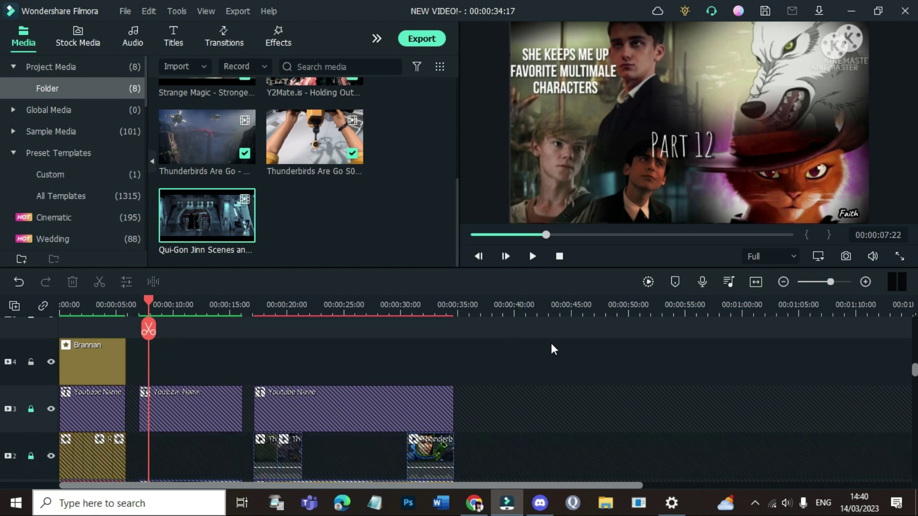
pyautogui.click(478, 508)
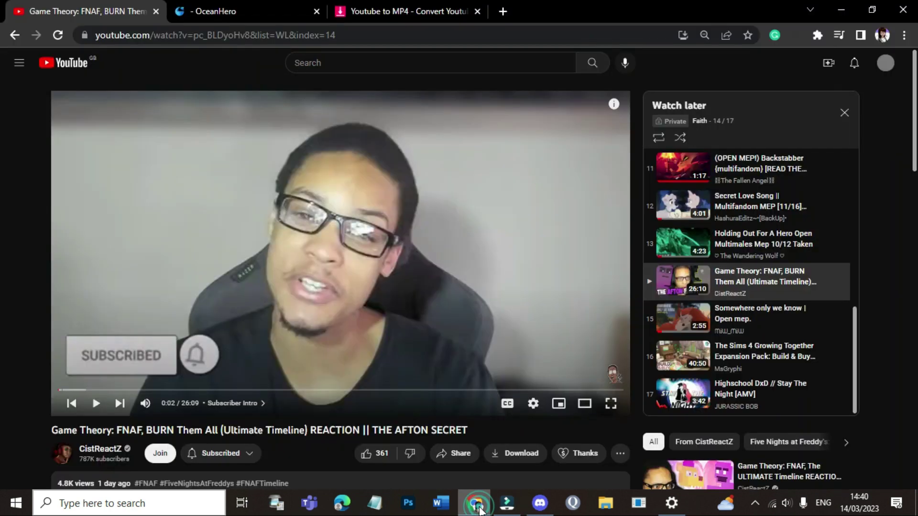
pyautogui.click(540, 505)
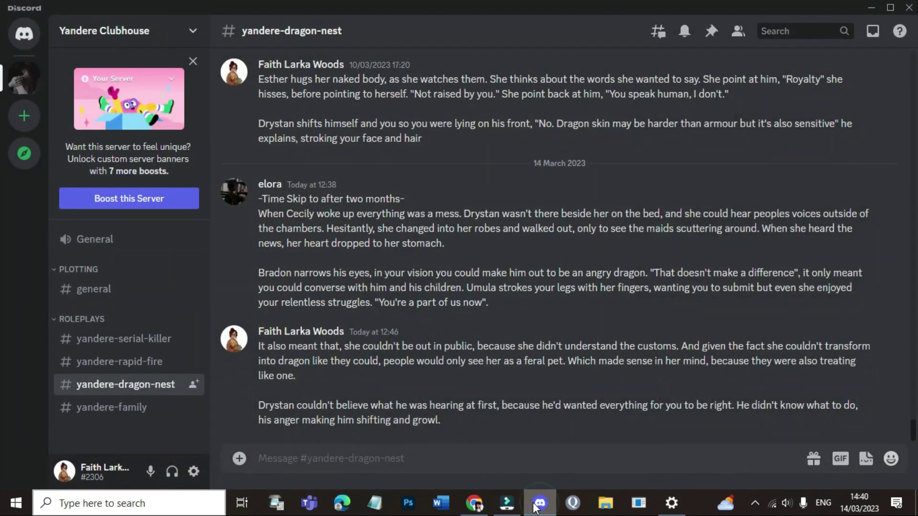
pyautogui.click(509, 504)
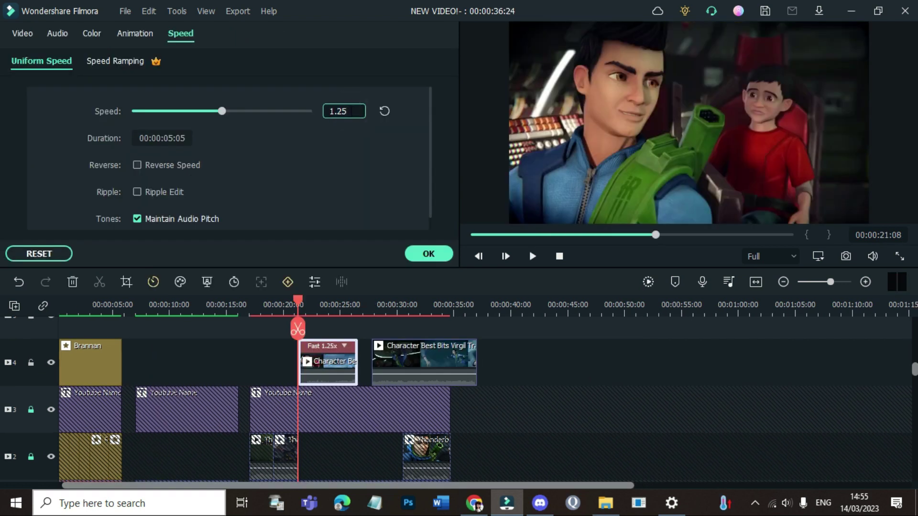
# Speed up both Character Best Bits Virgil clips on track 4 to 1.78x, with the second placed directly after the first
pyautogui.press('Down')
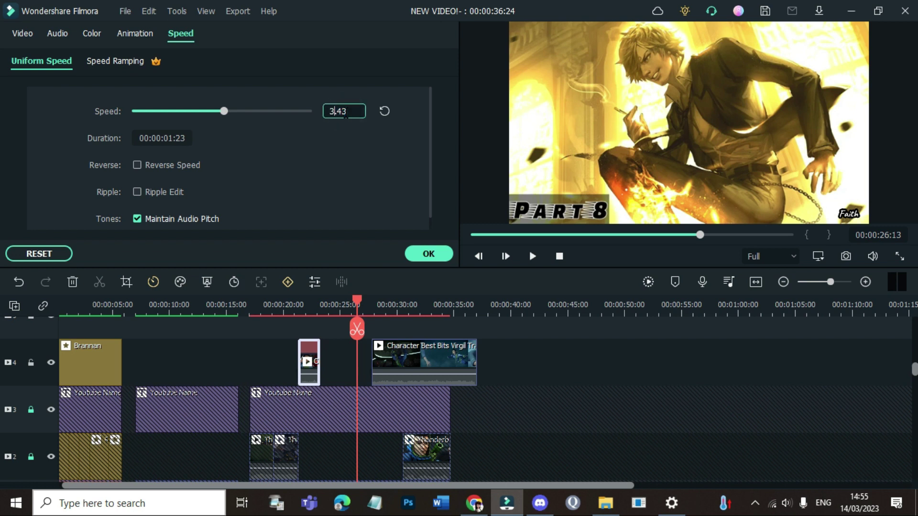
pyautogui.moveTo(220, 115); pyautogui.dragTo(220, 116)
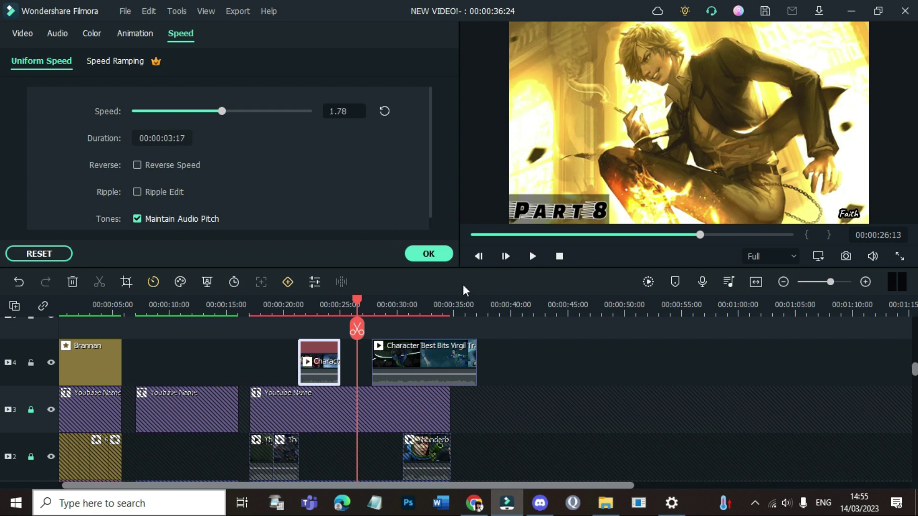
pyautogui.moveTo(438, 356); pyautogui.dragTo(400, 364)
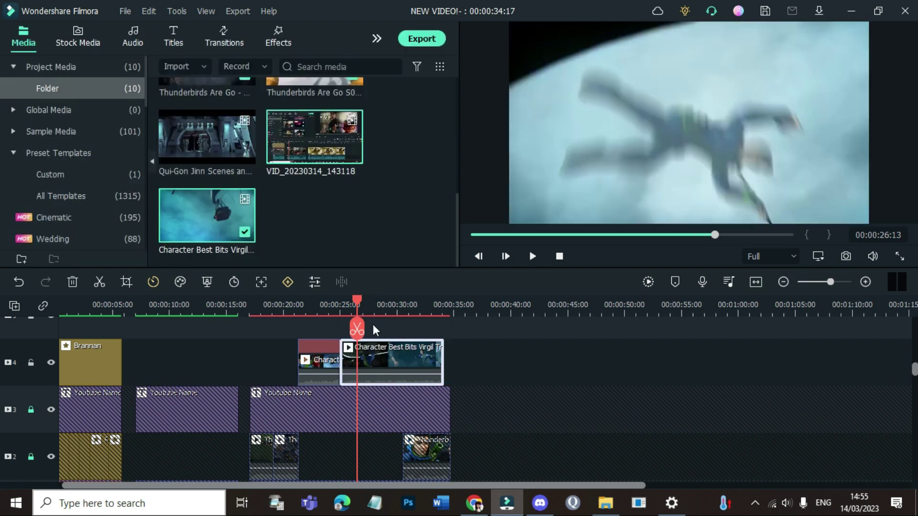
pyautogui.doubleClick(371, 360)
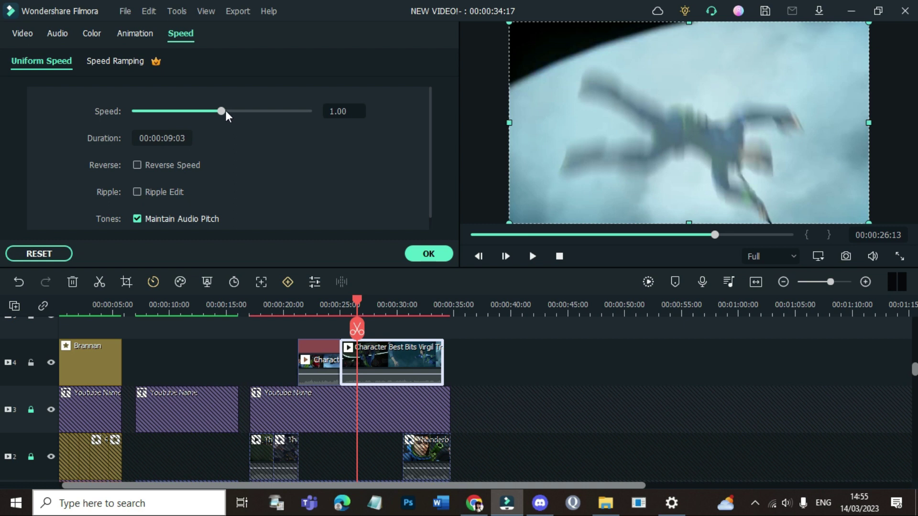
pyautogui.moveTo(222, 110); pyautogui.dragTo(225, 110)
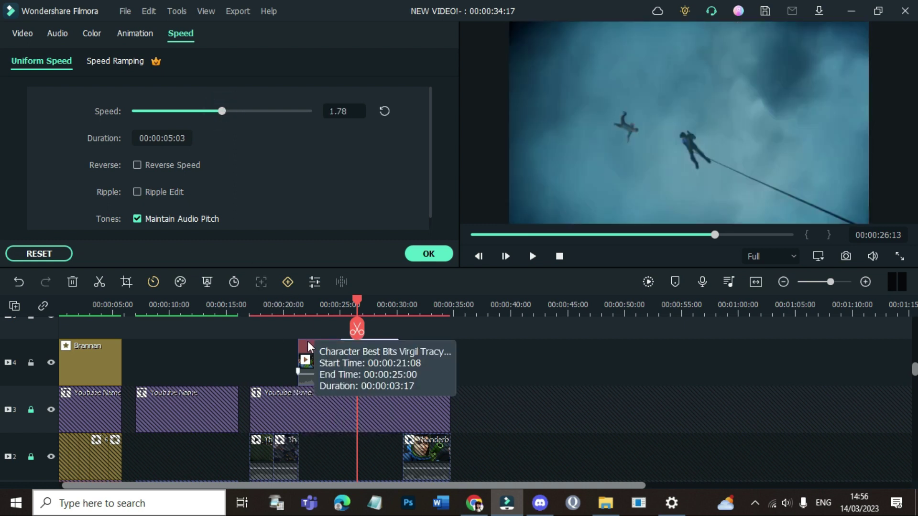
# Unlock track 2, move both sped-up Virgil clips into its gap, and extend the second to meet the final Thunderbirds clip
pyautogui.click(30, 457)
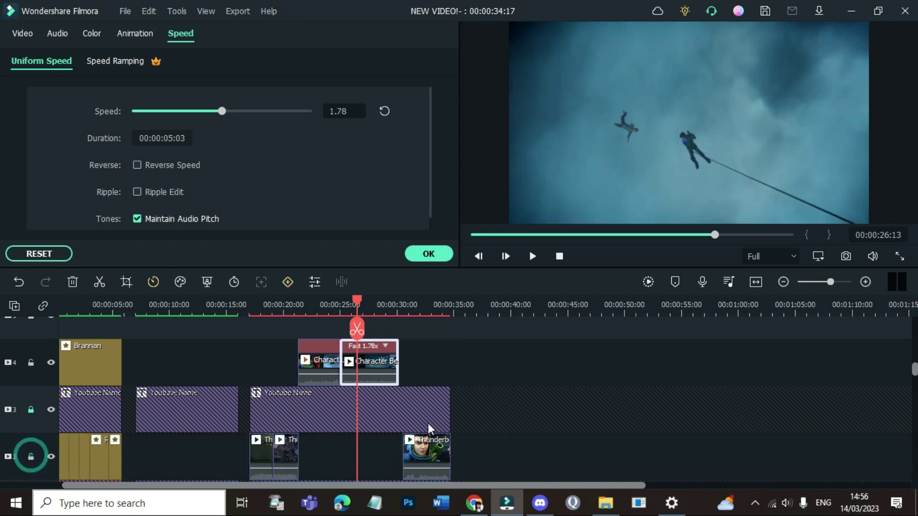
pyautogui.moveTo(330, 366); pyautogui.dragTo(328, 452)
pyautogui.moveTo(375, 371); pyautogui.dragTo(378, 454)
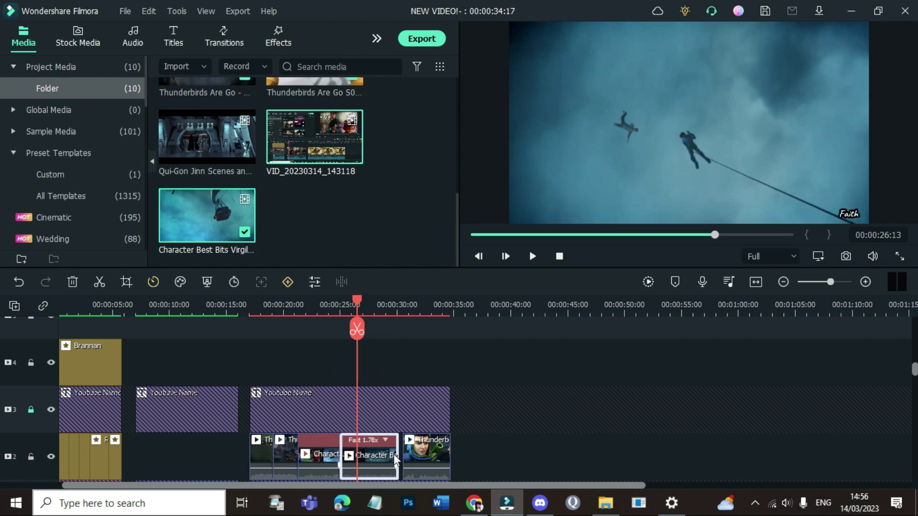
pyautogui.moveTo(398, 450); pyautogui.dragTo(402, 450)
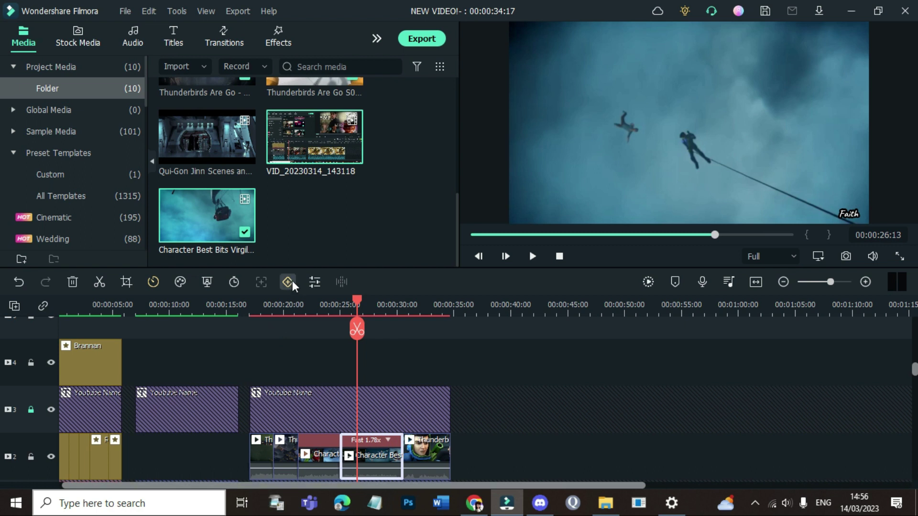
pyautogui.click(255, 312)
pyautogui.press('space')
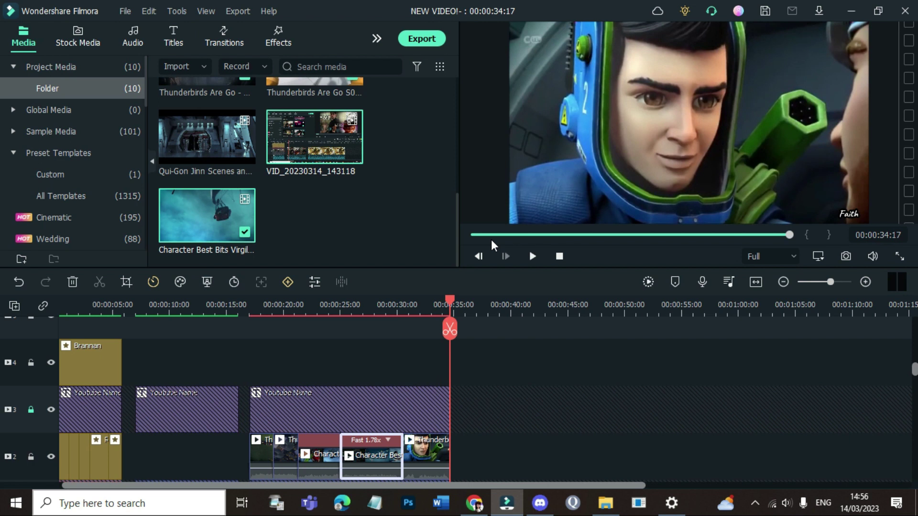
# Set the white balance tint of the first Thunderbirds clip at 00:00:17:02 on track 2 to -100
pyautogui.doubleClick(265, 455)
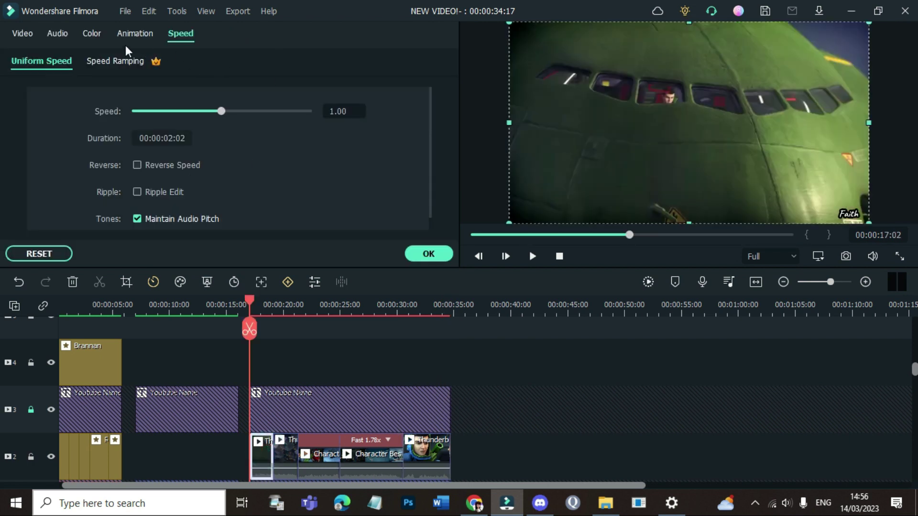
pyautogui.click(92, 33)
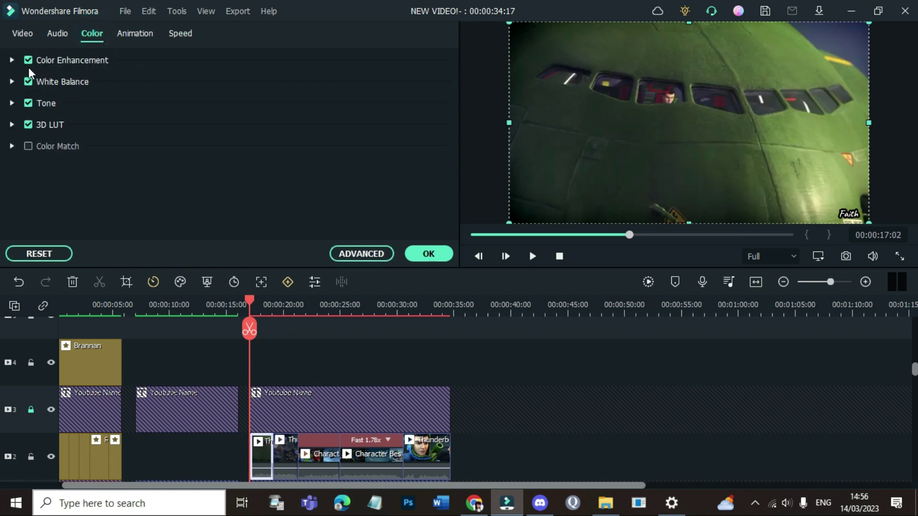
pyautogui.click(12, 61)
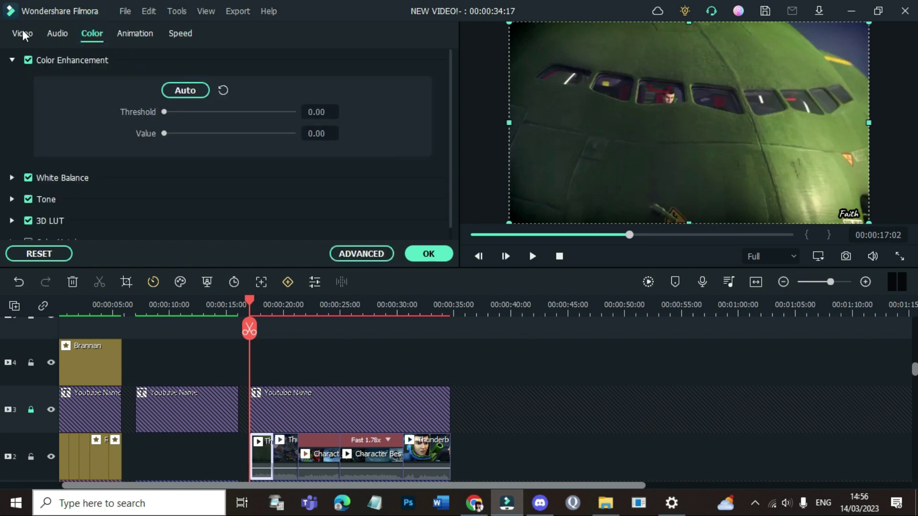
pyautogui.click(12, 61)
pyautogui.click(14, 100)
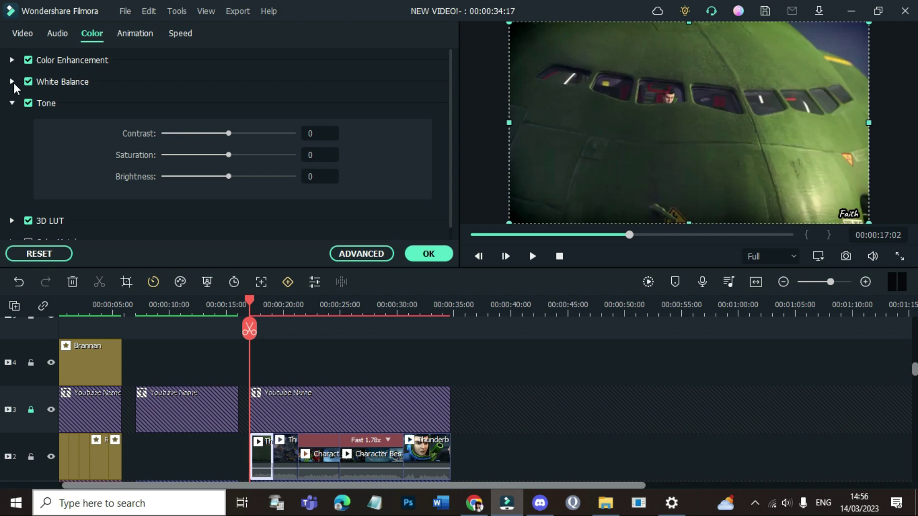
pyautogui.click(13, 83)
pyautogui.moveTo(272, 139); pyautogui.dragTo(285, 139)
pyautogui.moveTo(198, 134); pyautogui.dragTo(162, 160)
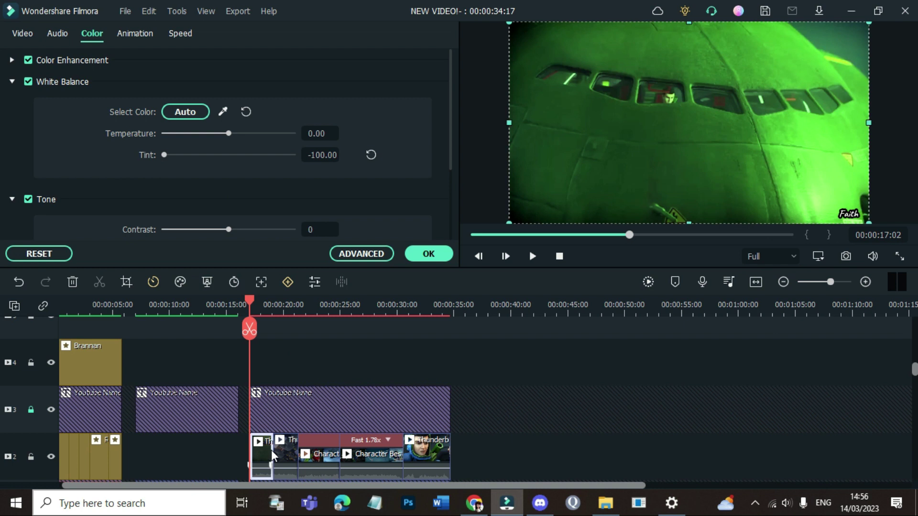
# Set the white balance tint to -100 on the remaining four clips of the Holding Out For A Hero section on track 2
pyautogui.click(290, 454)
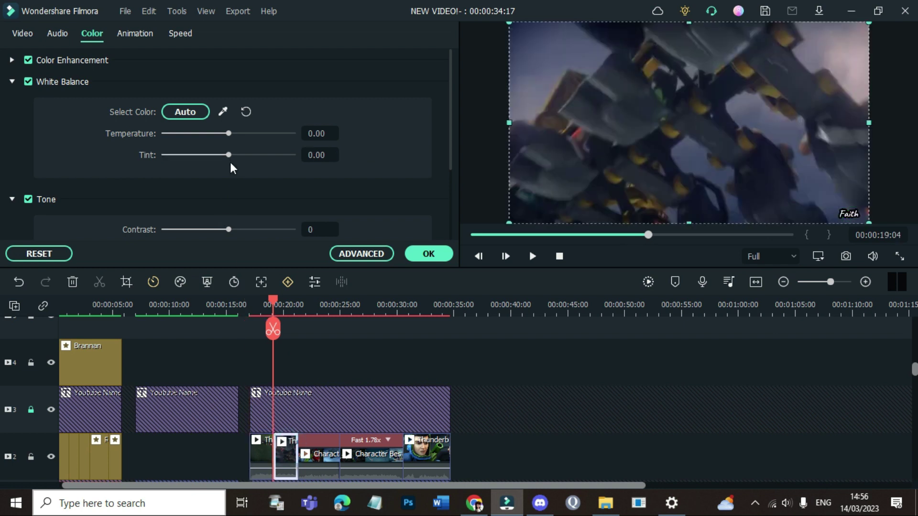
pyautogui.moveTo(191, 160); pyautogui.dragTo(156, 164)
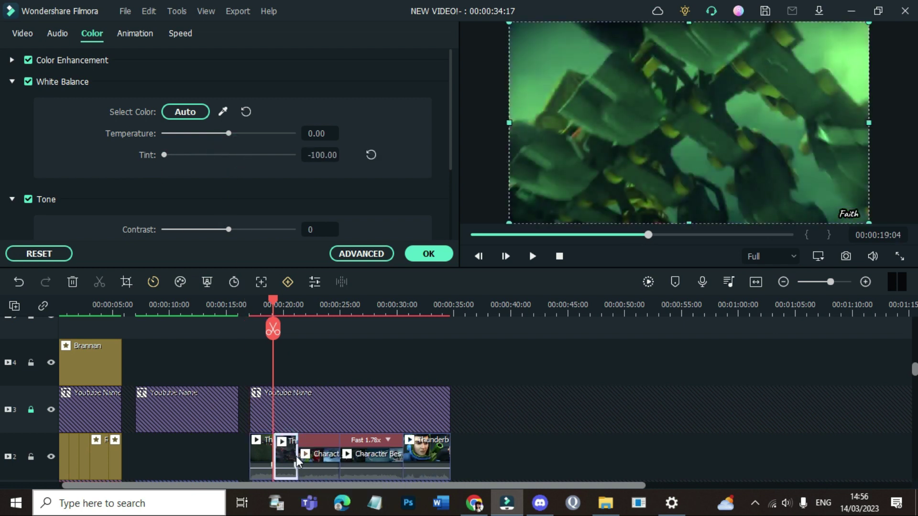
pyautogui.click(311, 456)
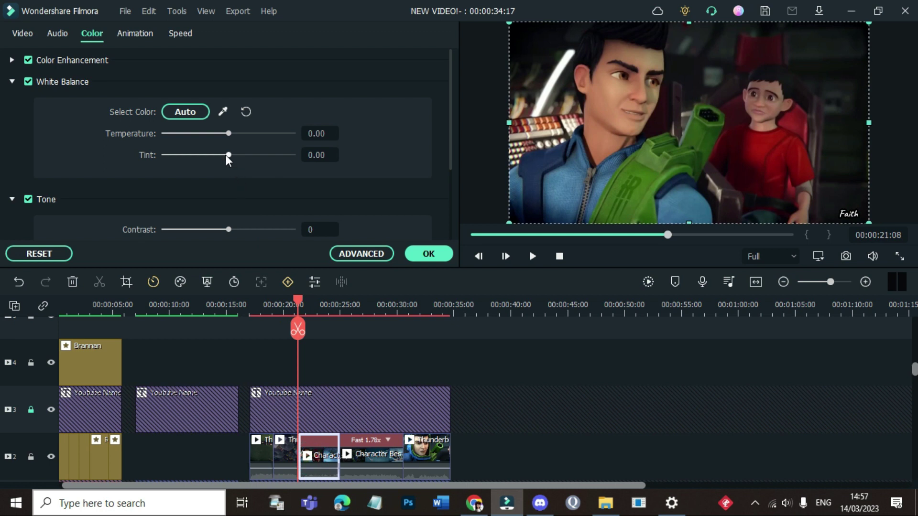
pyautogui.moveTo(225, 155); pyautogui.dragTo(160, 160)
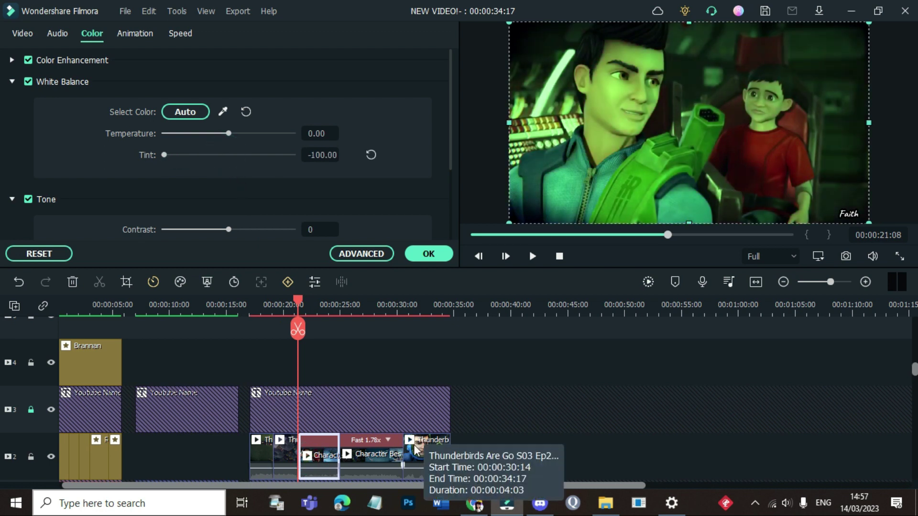
pyautogui.click(377, 456)
pyautogui.moveTo(203, 158); pyautogui.dragTo(156, 160)
pyautogui.click(434, 452)
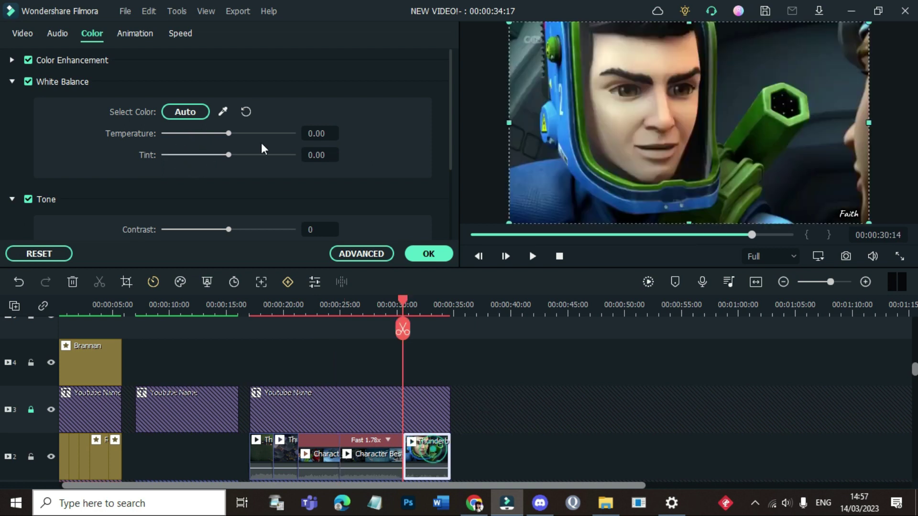
pyautogui.moveTo(220, 154); pyautogui.dragTo(162, 156)
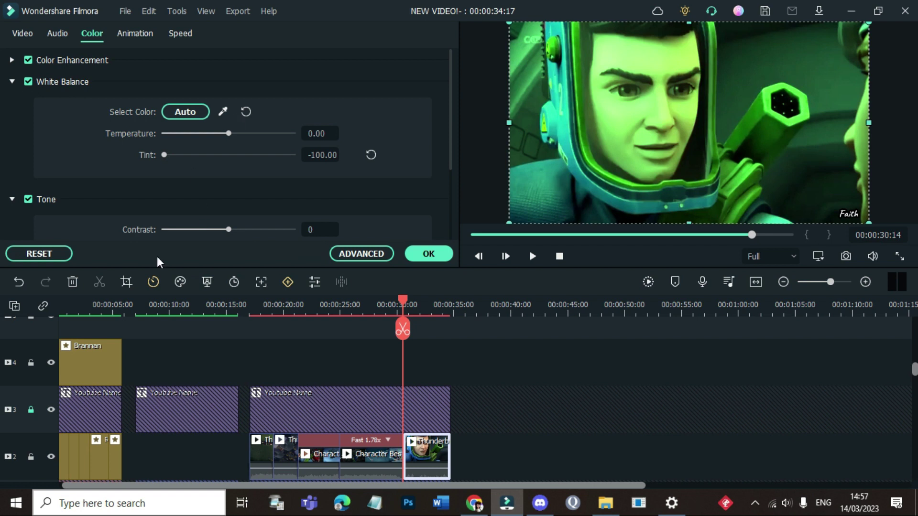
# Copy the Brannan effect from the opening and fit the copy on track 4 over the section from 00:00:17:02 to 00:00:34:17
pyautogui.click(104, 354)
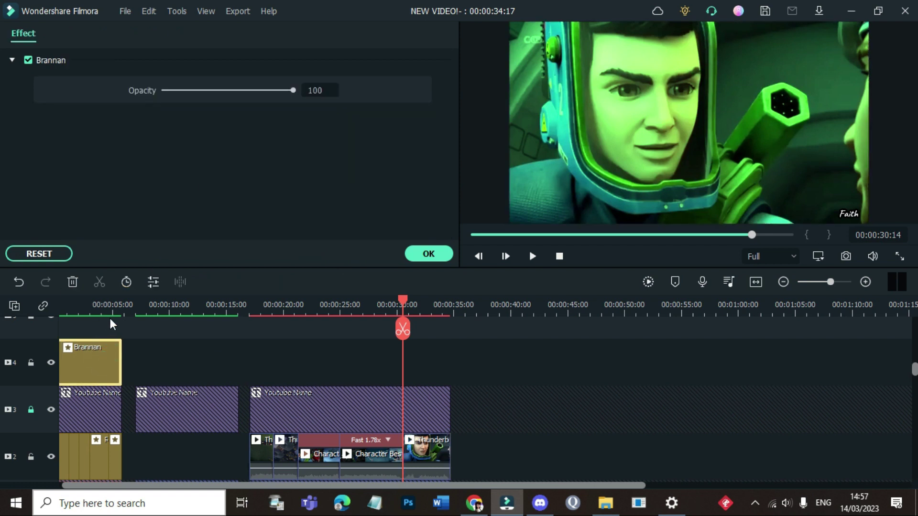
pyautogui.rightClick(110, 351)
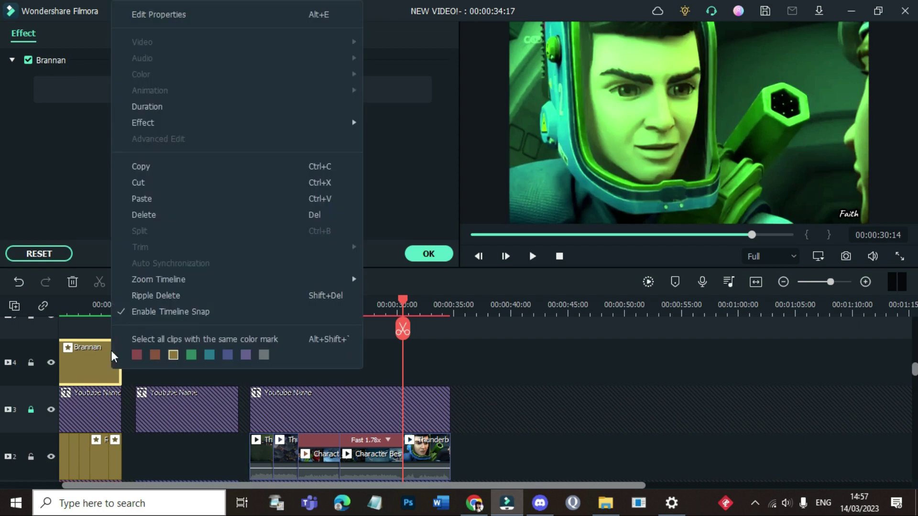
pyautogui.click(182, 168)
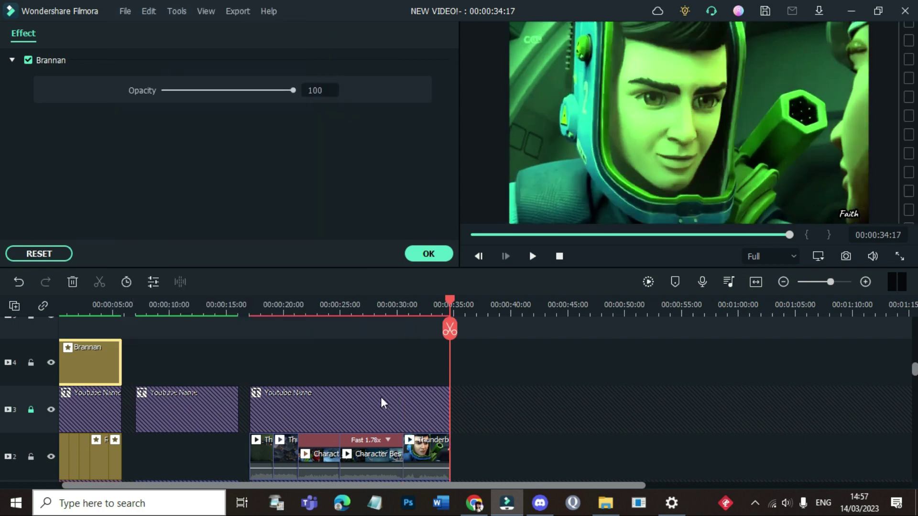
pyautogui.hotkey('ctrl', 'v')
pyautogui.moveTo(483, 450); pyautogui.dragTo(450, 372)
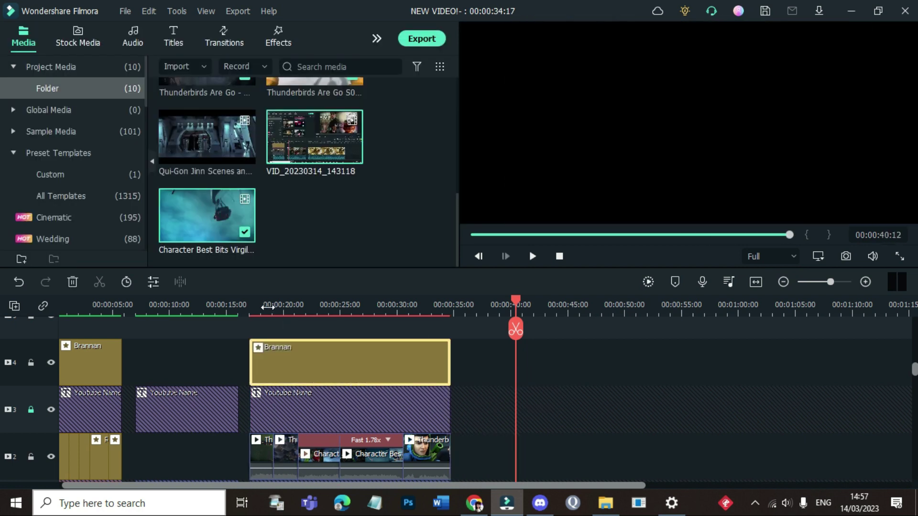
# Play the section from its start and lower the second Brannan effect's opacity to 74
pyautogui.click(247, 314)
pyautogui.press('space')
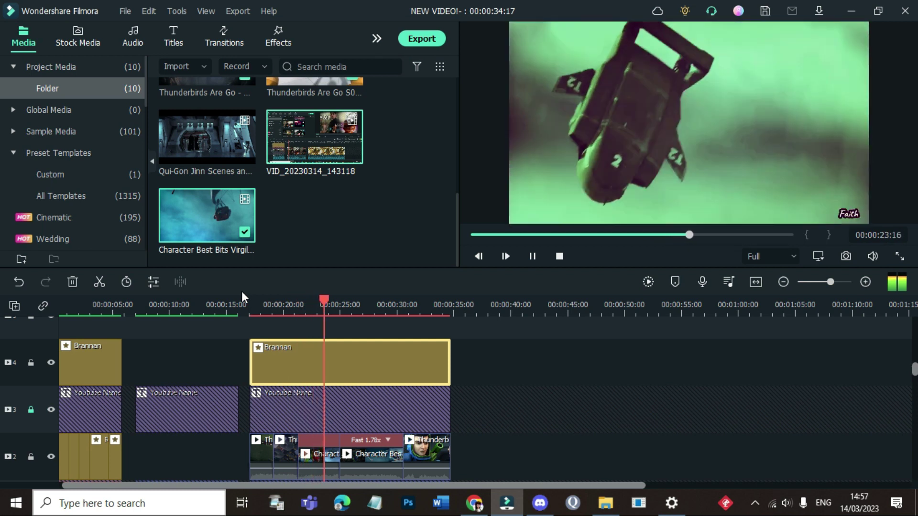
pyautogui.doubleClick(308, 354)
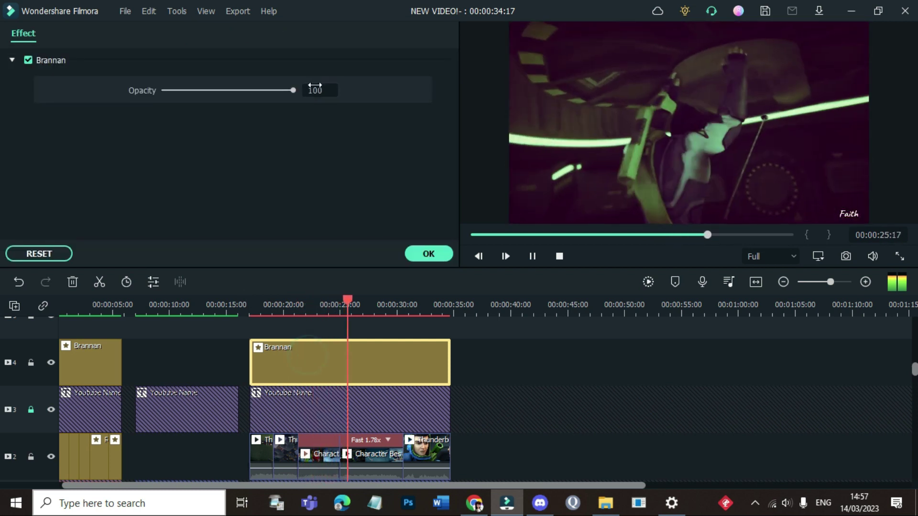
pyautogui.moveTo(294, 91); pyautogui.dragTo(260, 91)
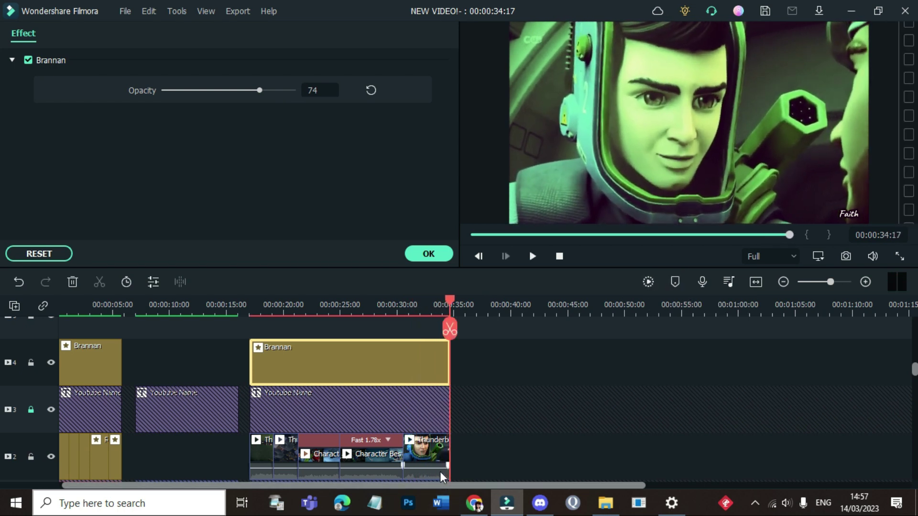
# Move the final Thunderbirds clip on track 2 ahead of the last Virgil clip and play the section to check the order
pyautogui.moveTo(439, 462); pyautogui.dragTo(363, 461)
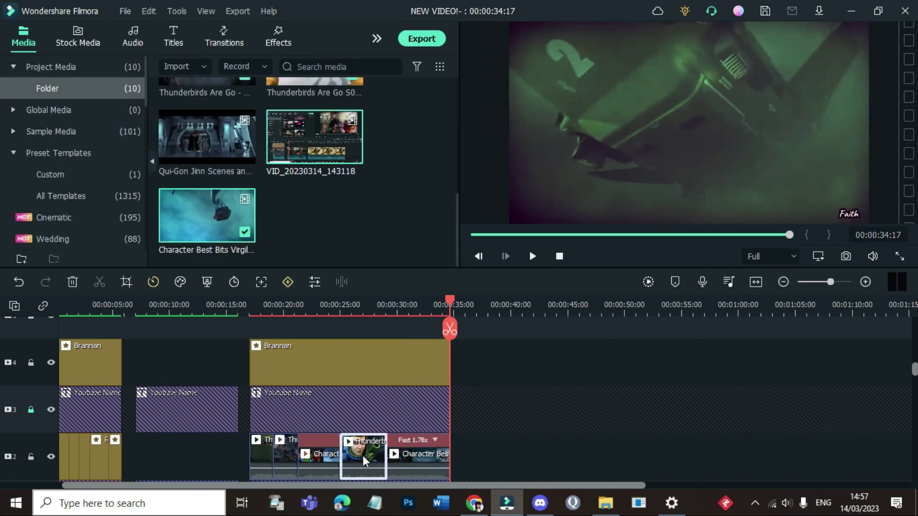
pyautogui.click(253, 311)
pyautogui.press('space')
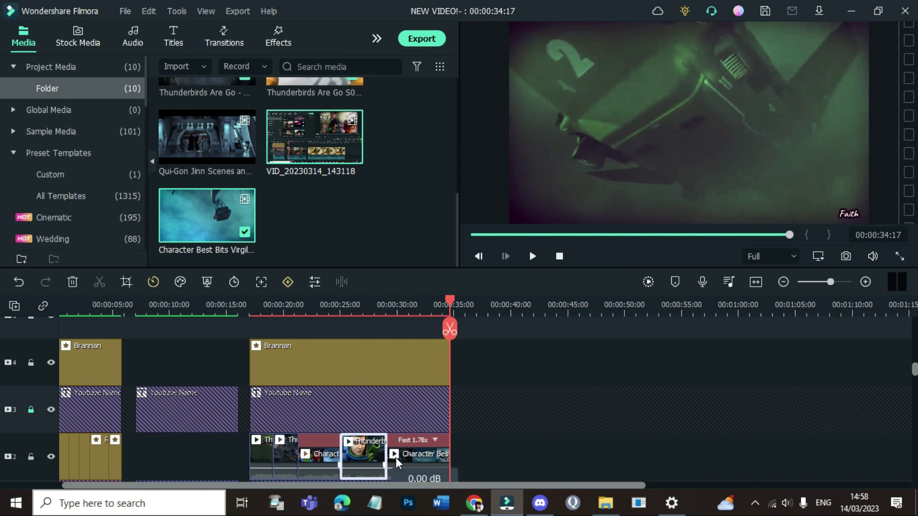
# Extend the end of the last Virgil clip on track 2 to 00:00:35:05
pyautogui.click(388, 313)
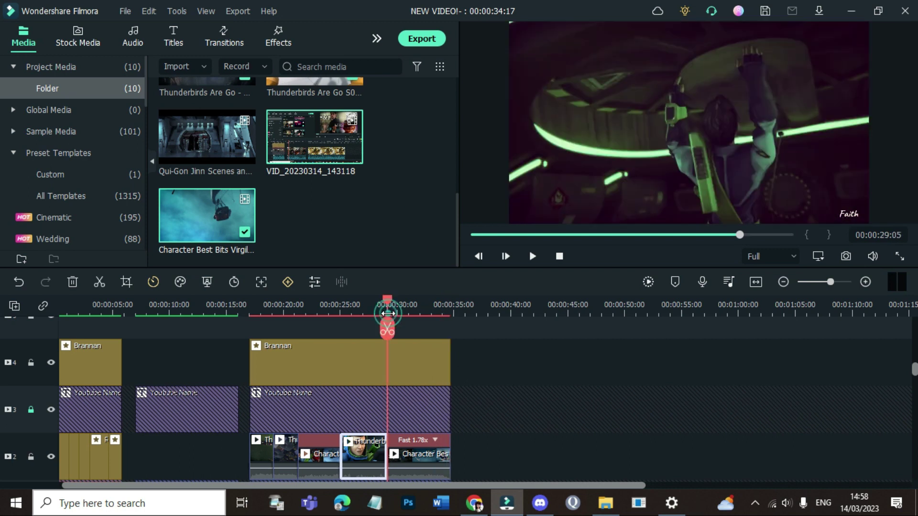
pyautogui.click(440, 451)
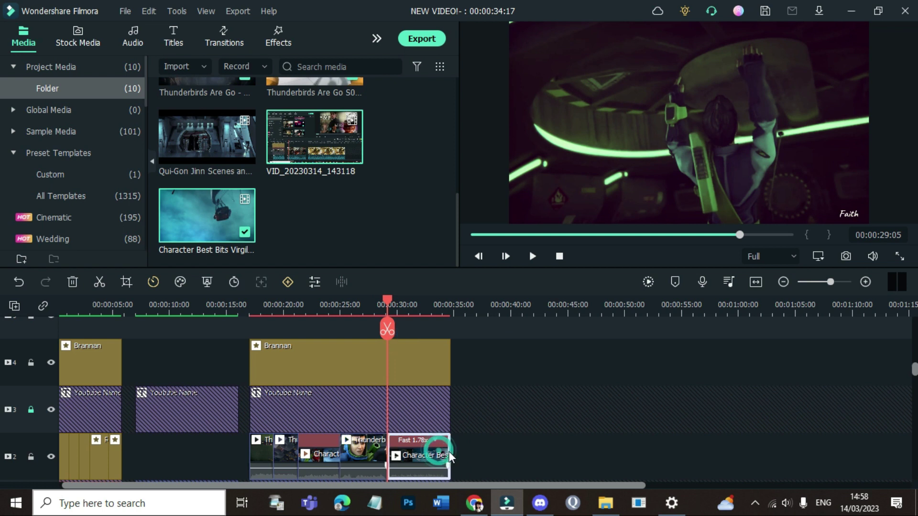
pyautogui.moveTo(449, 452); pyautogui.dragTo(454, 452)
pyautogui.press('space')
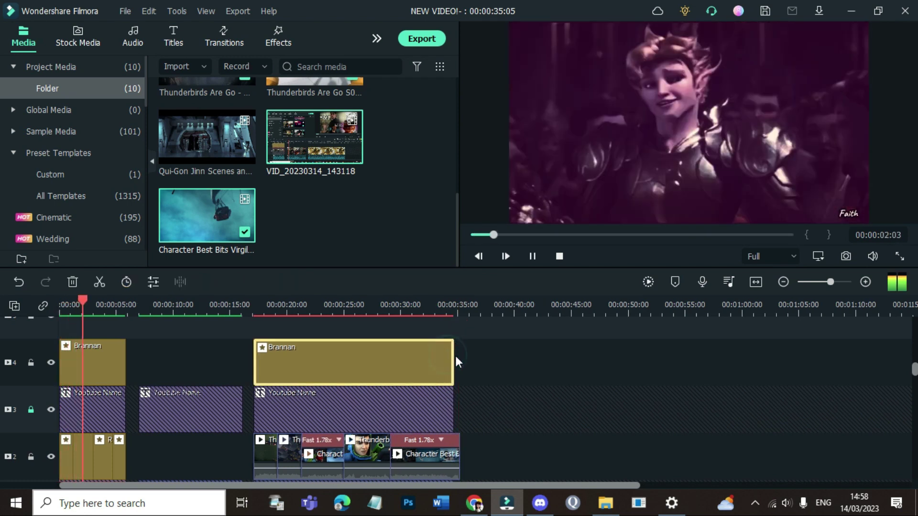
# Extend the second Brannan effect to the end of the last Virgil clip and render the timeline preview
pyautogui.click(452, 356)
pyautogui.moveTo(452, 356); pyautogui.dragTo(460, 355)
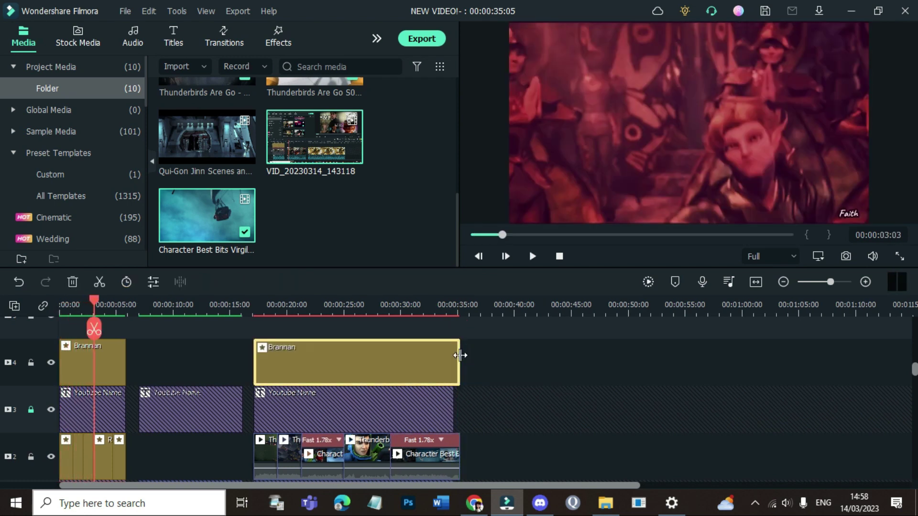
pyautogui.click(648, 282)
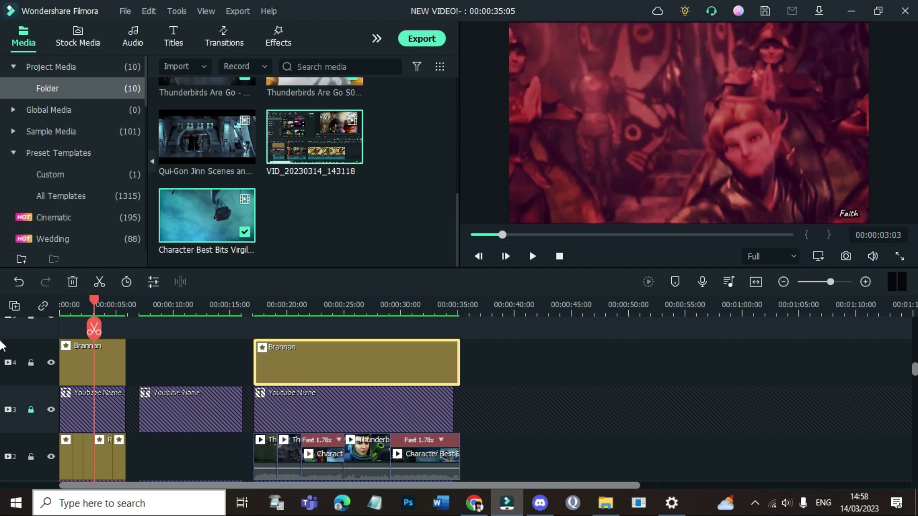
pyautogui.scroll(-3, 914, 375)
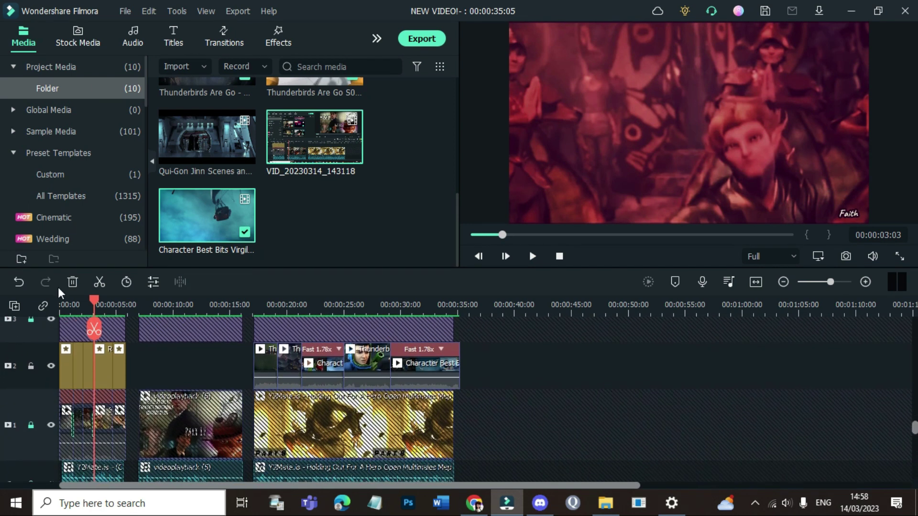
# Unlock track 1 and delete the Holding Out For A Hero video clip from it, keeping its audio
pyautogui.click(30, 425)
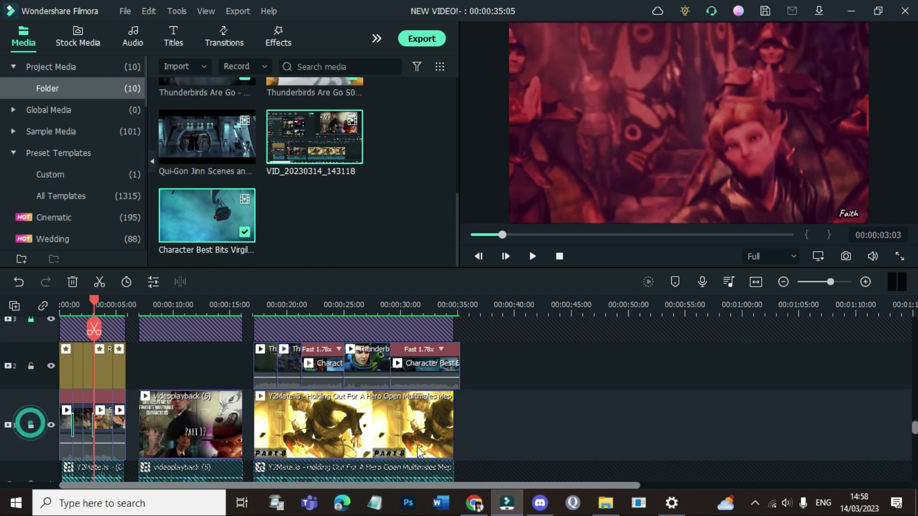
pyautogui.click(420, 407)
pyautogui.press('Delete')
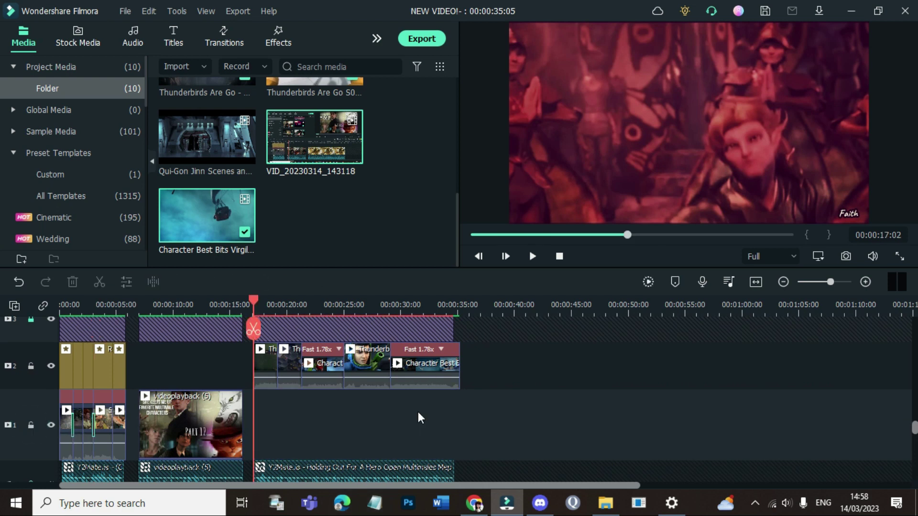
# Move the five Thunderbirds clips from track 2 down to track 1 and the Brannan effect above them from track 4 to track 2
pyautogui.moveTo(481, 387); pyautogui.dragTo(270, 402)
pyautogui.moveTo(268, 362); pyautogui.dragTo(271, 413)
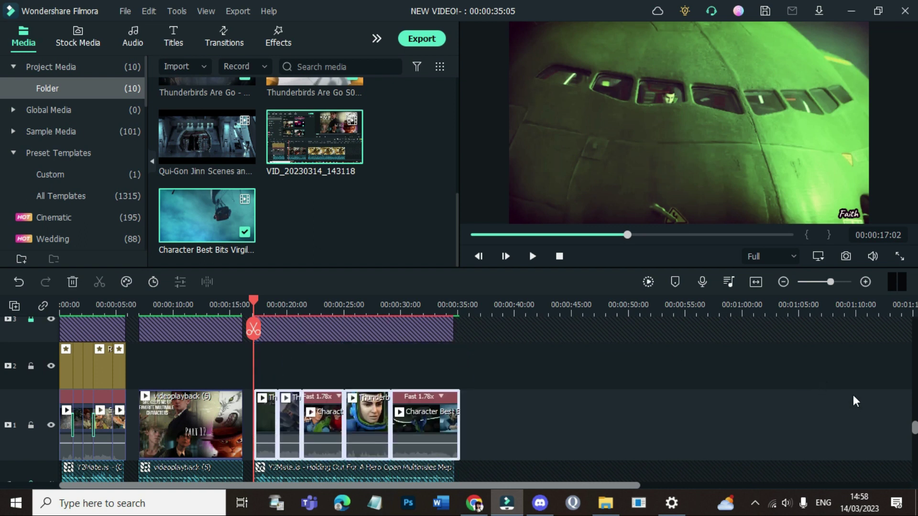
pyautogui.scroll(2, 287, 383)
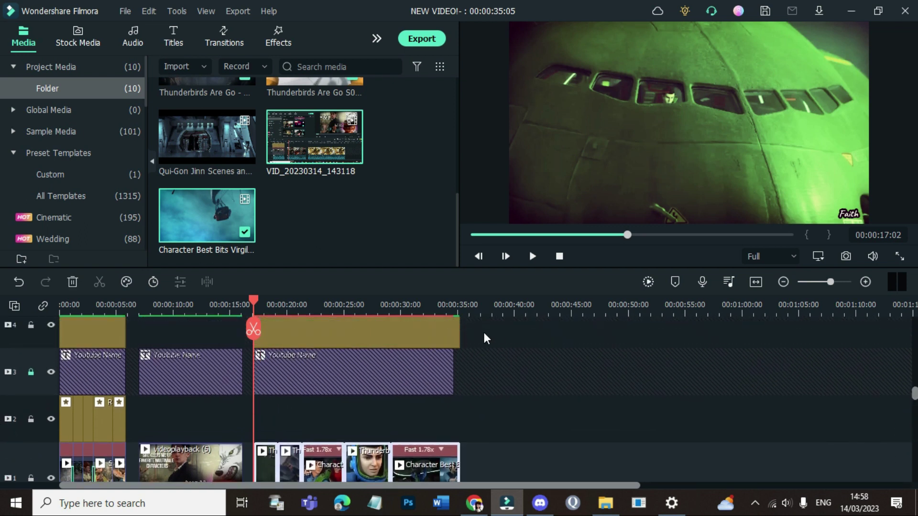
pyautogui.moveTo(420, 335); pyautogui.dragTo(422, 416)
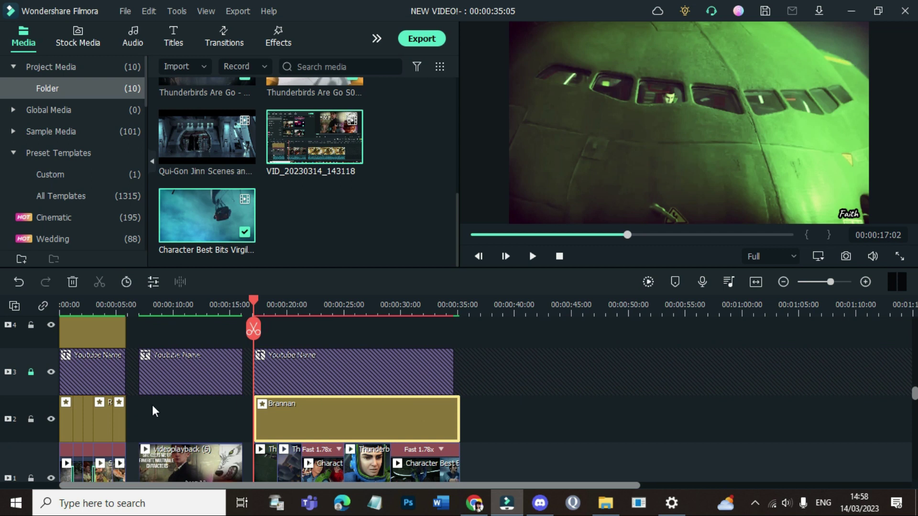
# Lock tracks 1 and 2, and render the timeline preview to play back the finished section
pyautogui.click(31, 479)
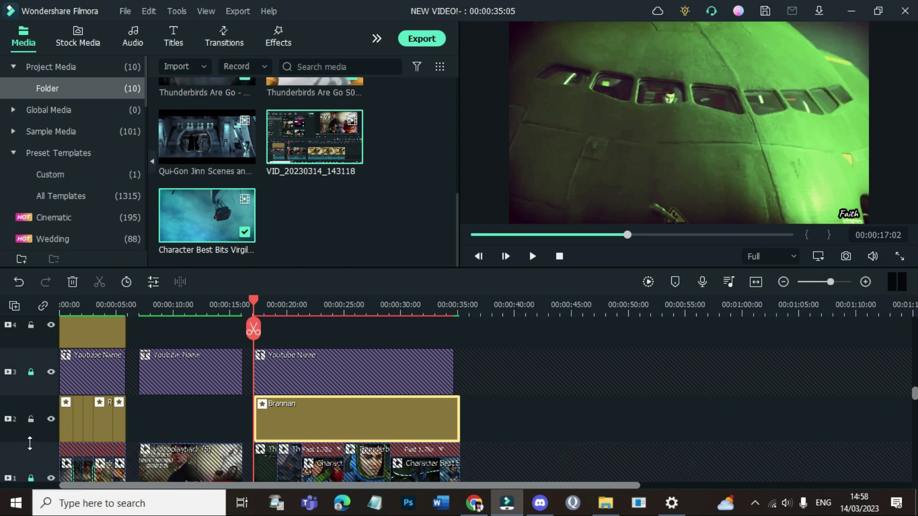
pyautogui.click(30, 419)
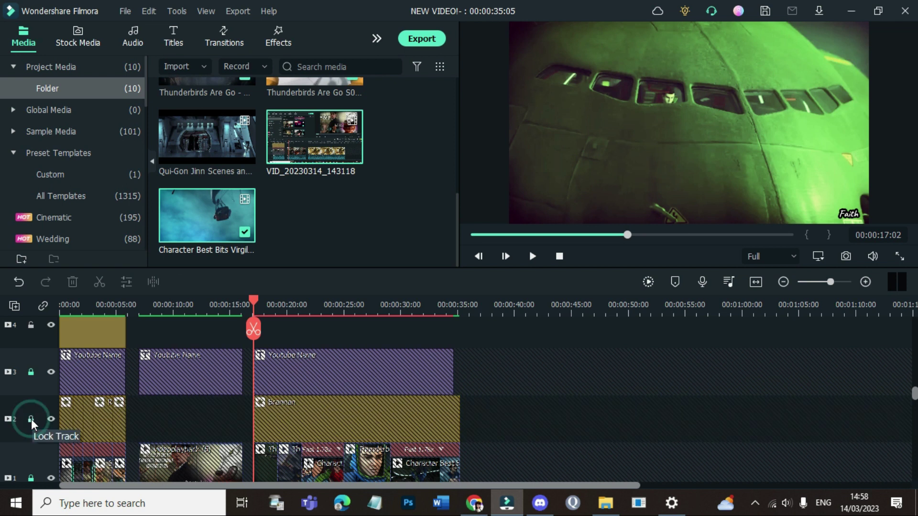
pyautogui.press('space')
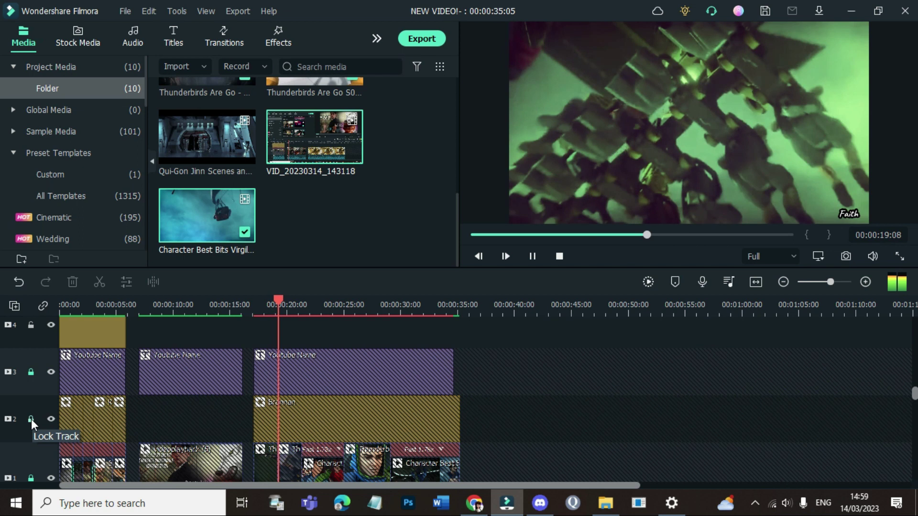
pyautogui.click(646, 283)
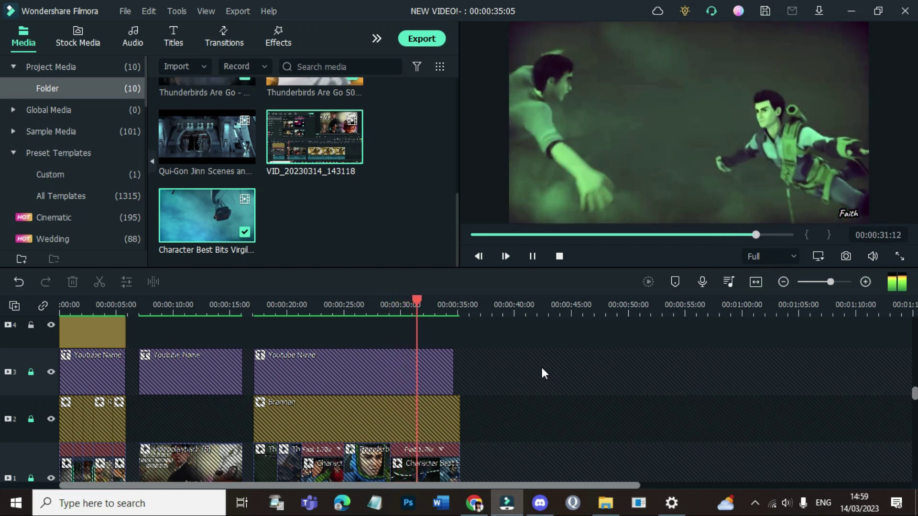
# Switch to File Explorer with the Thunderbirds videos folder
pyautogui.click(600, 505)
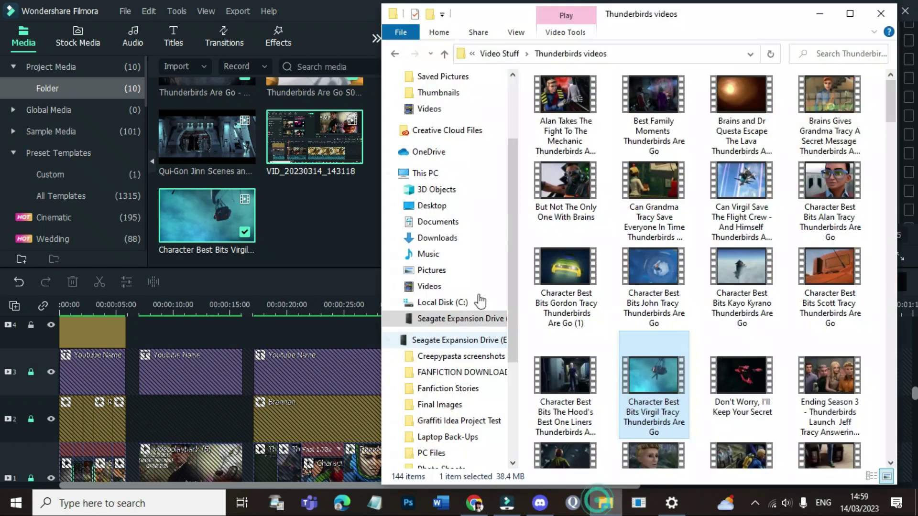